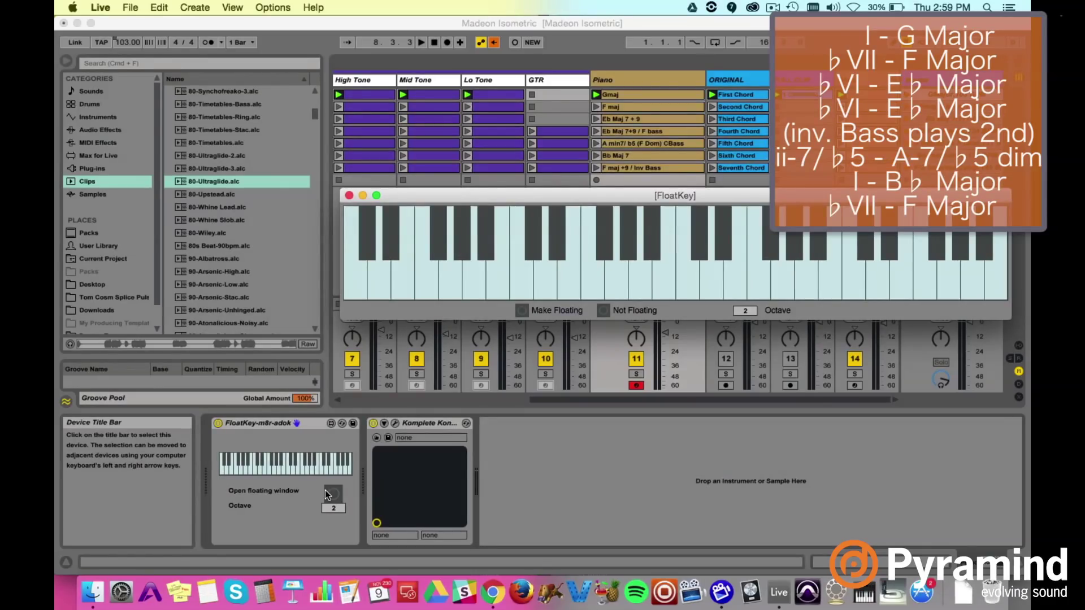
# Play the chord progression from the GMajor scene through the Eb Maj F bass scene
pyautogui.press('space')
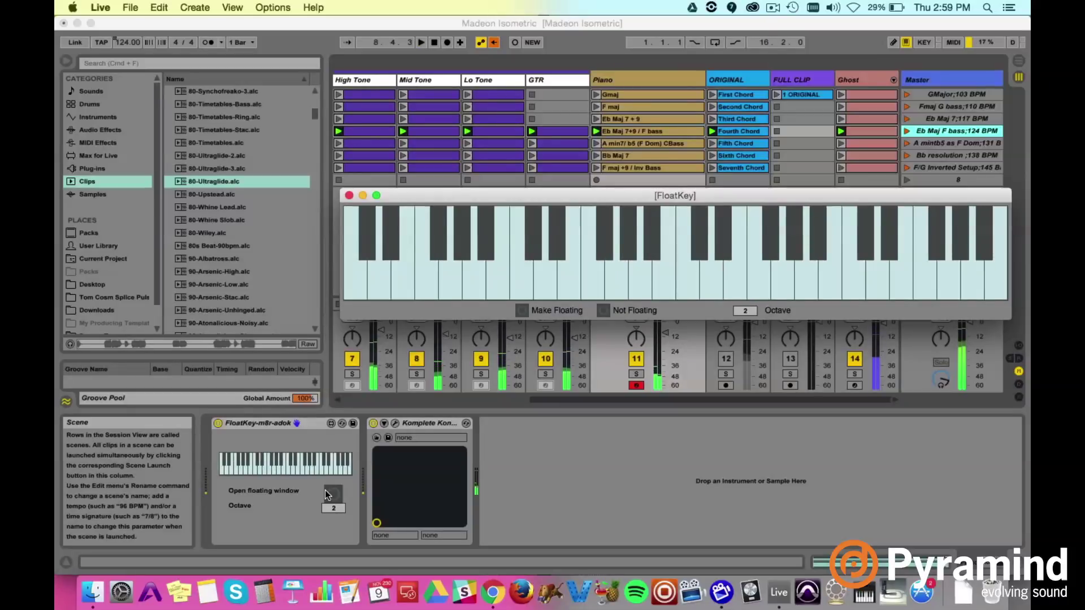
# Solo the Piano track and reopen the FloatKey keyboard display as a floating window
pyautogui.click(637, 375)
pyautogui.click(636, 375)
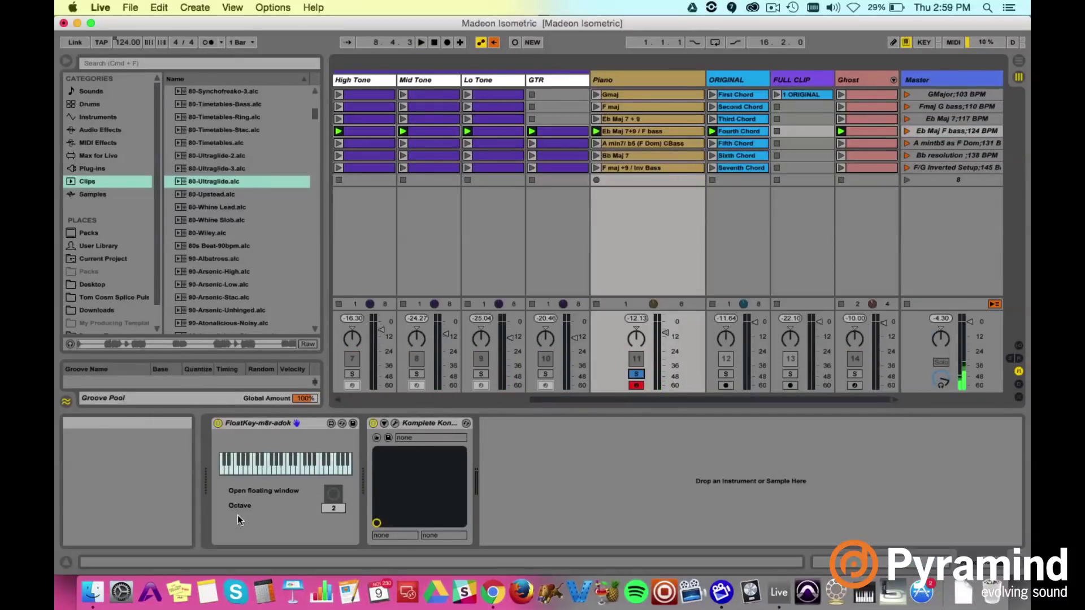
pyautogui.click(333, 495)
pyautogui.click(520, 311)
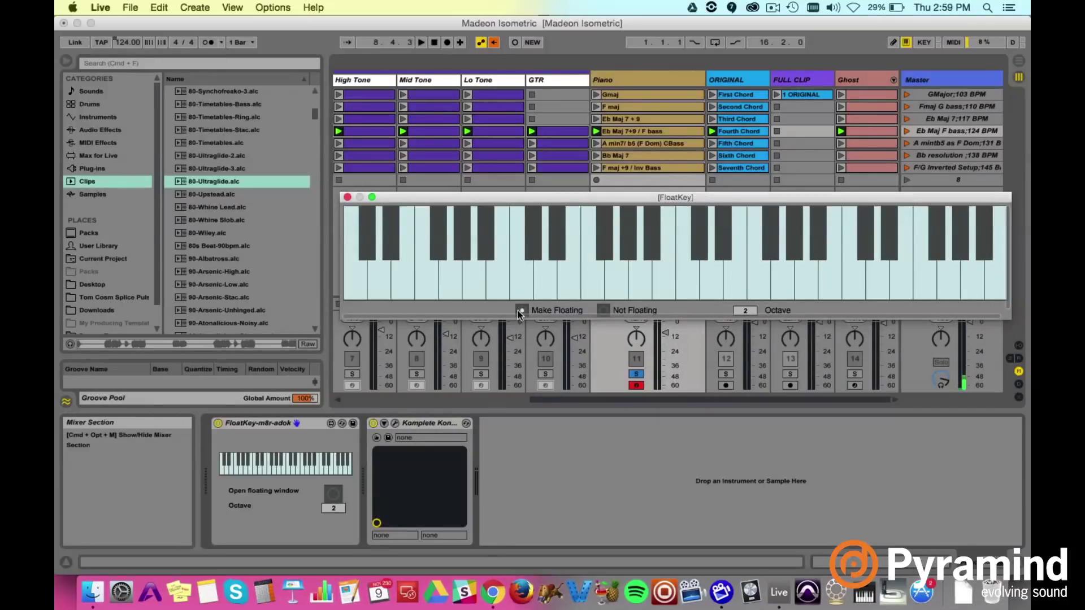
# Play the Eb Maj F bass scene twice with the piano soloed to examine its chord voicing
pyautogui.press('space')
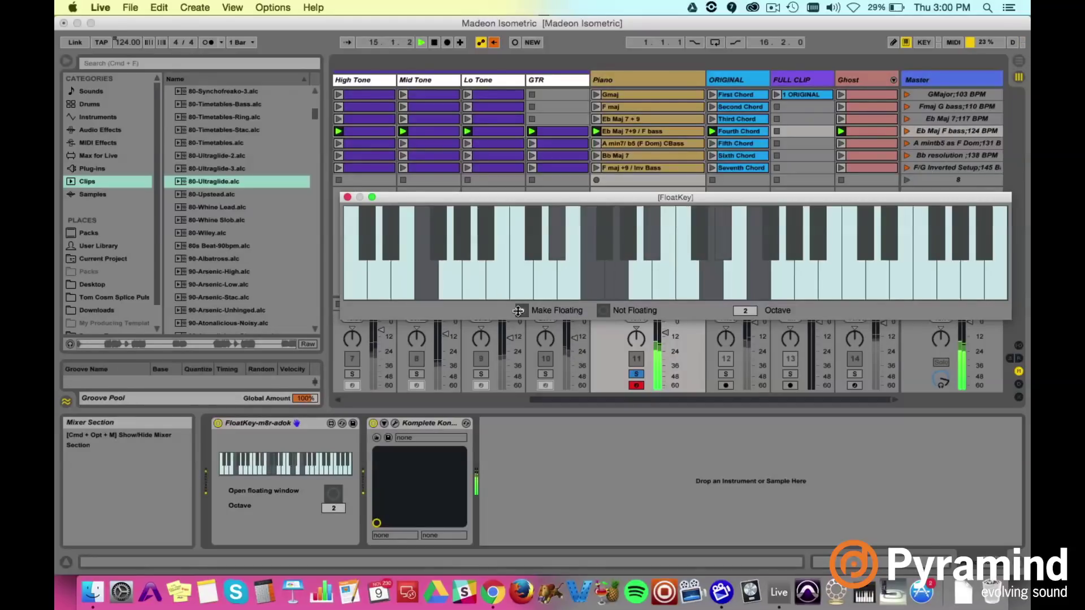
pyautogui.press('space')
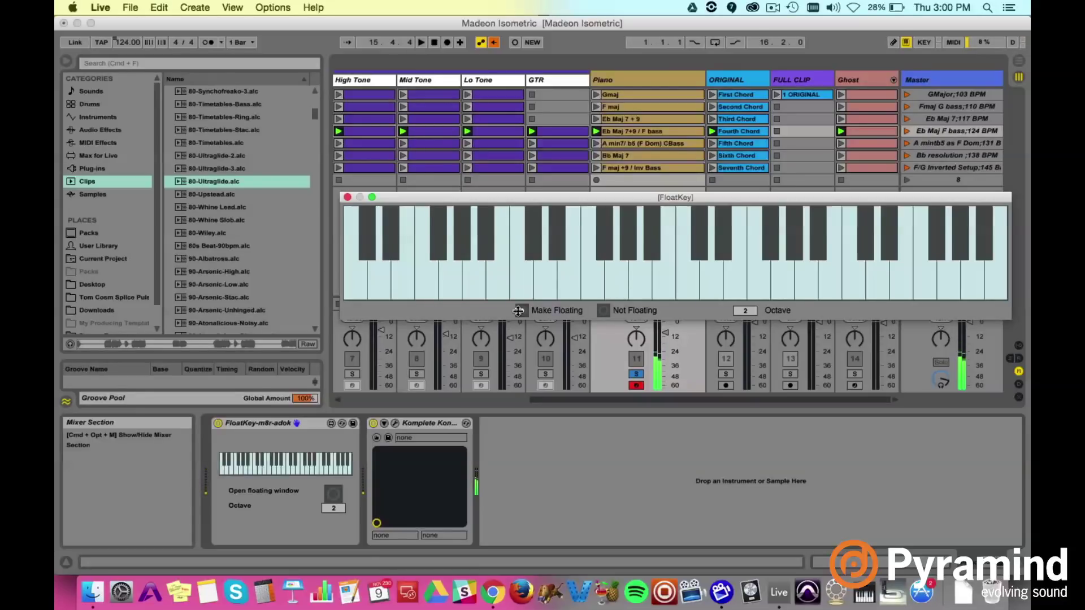
pyautogui.press('space')
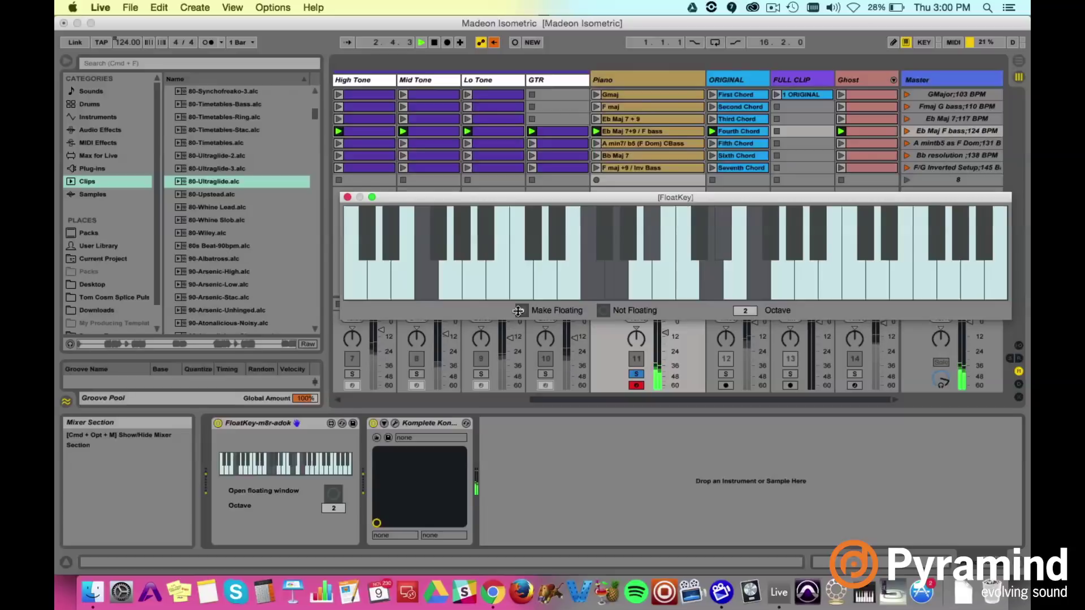
pyautogui.press('space')
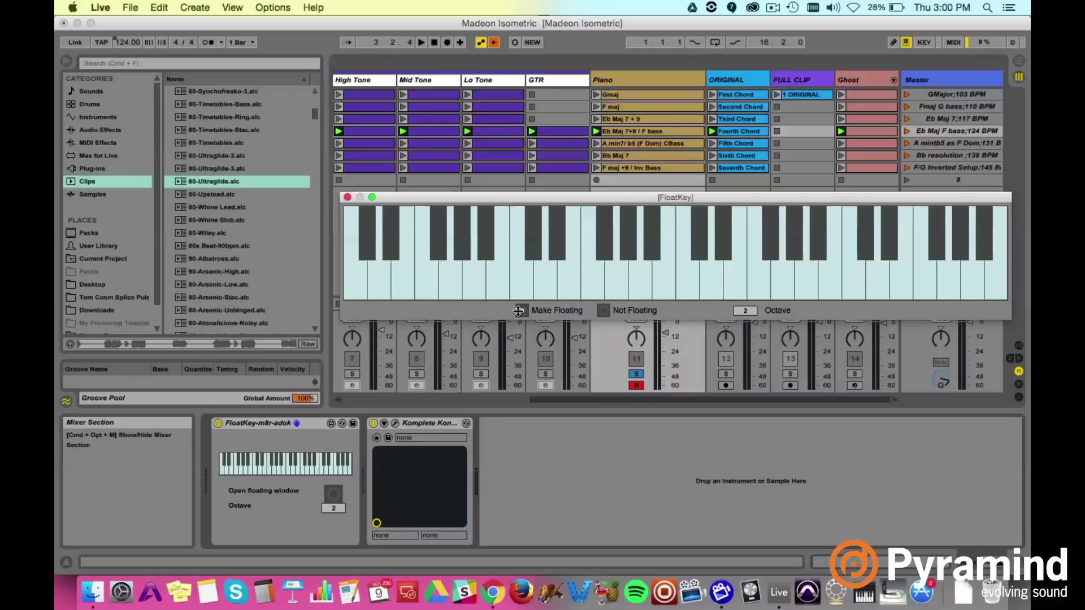
# Launch individual chord scenes, including A mintb5 as F Dom, Eb Maj 7, Bb resolution and GMajor, to examine their piano voicings
pyautogui.press('Return')
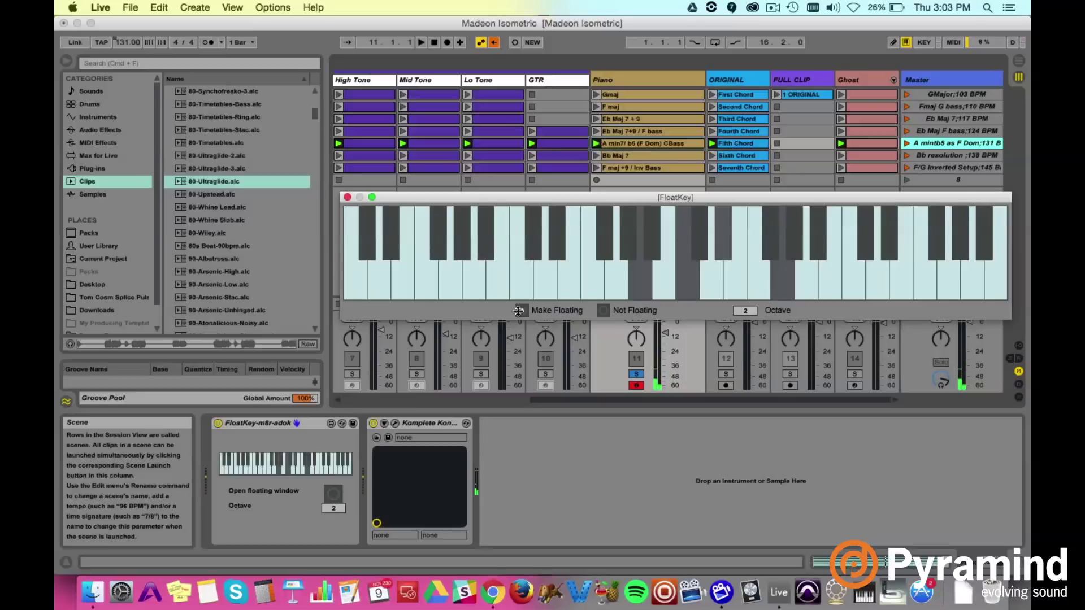
pyautogui.press('Up')
pyautogui.press('Up')
pyautogui.press('Return')
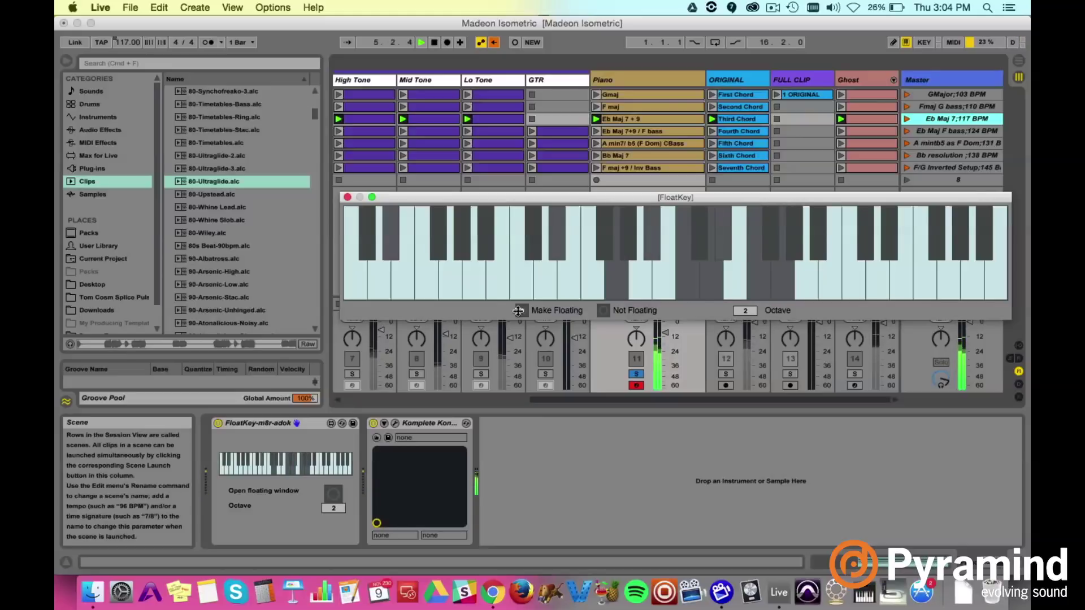
pyautogui.press('Down')
pyautogui.press('Return')
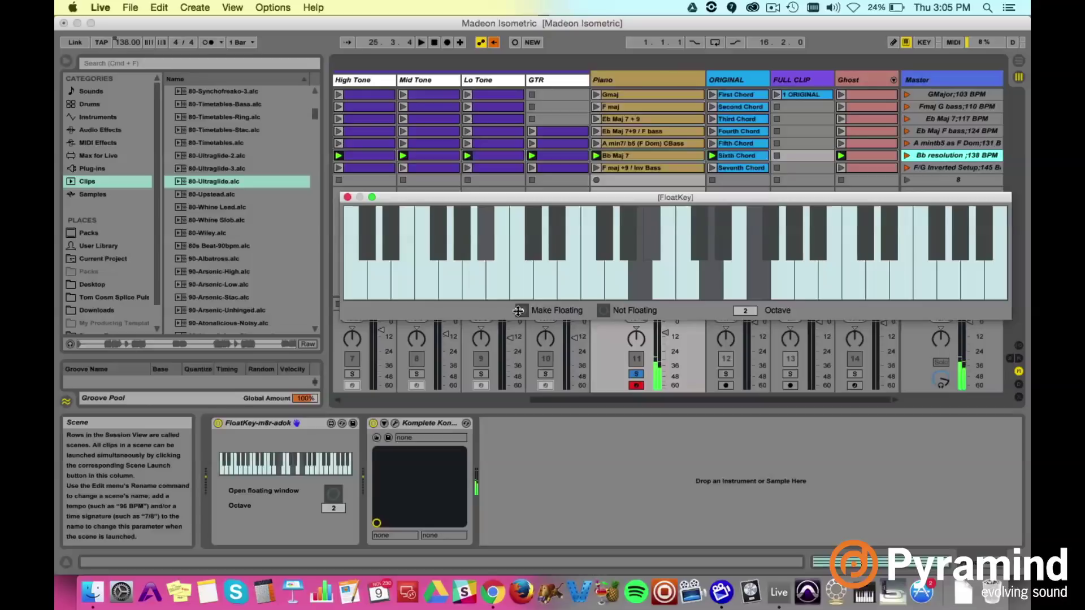
pyautogui.press('Return')
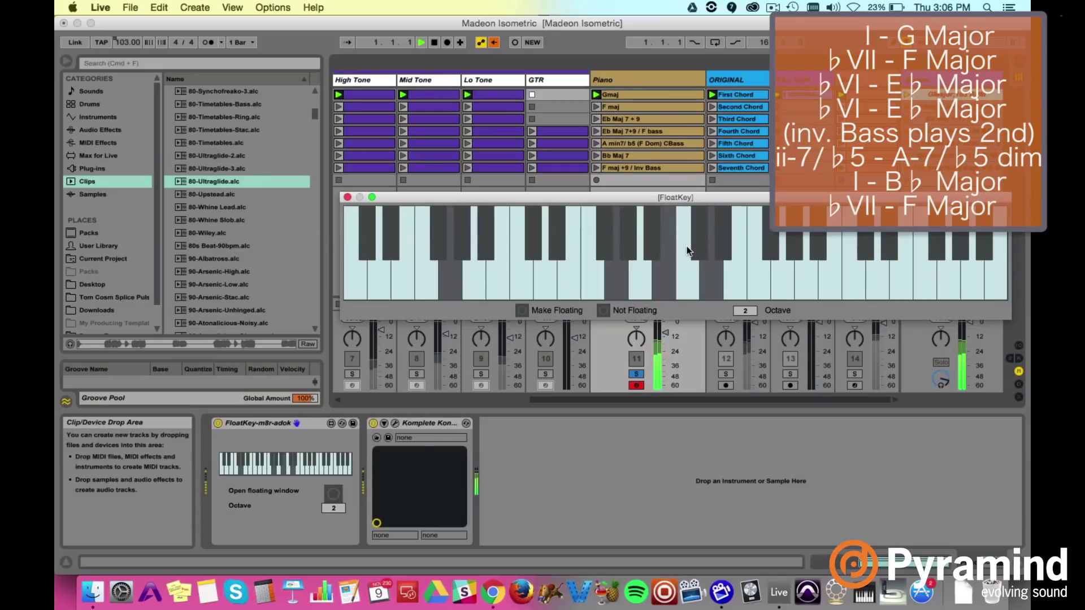
# Unsolo the Piano track and play the full progression through the F/G Inverted Setup scene with all tracks
pyautogui.press('space')
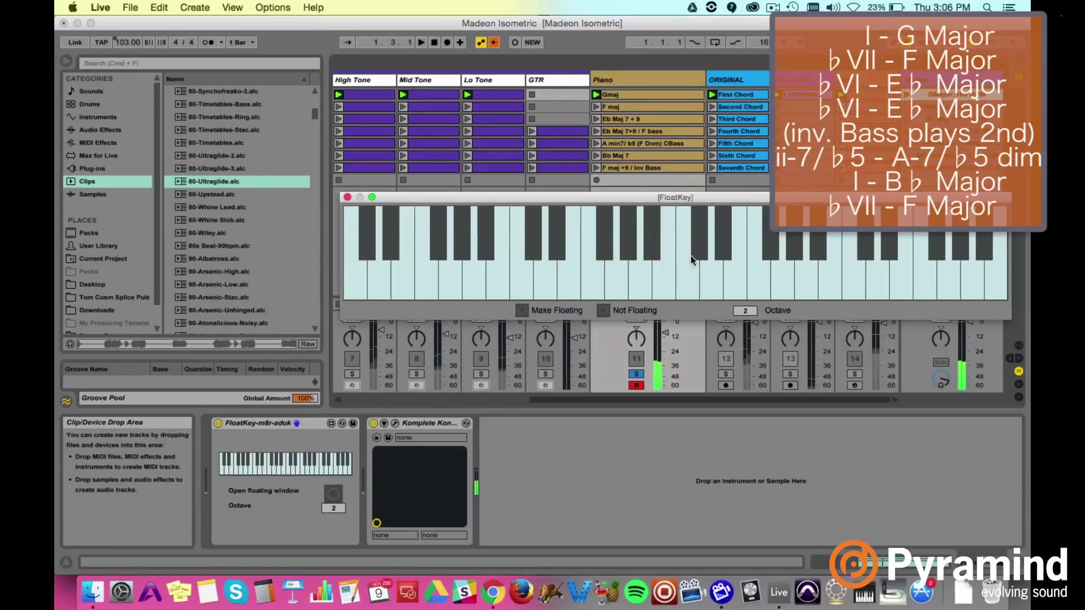
pyautogui.click(636, 374)
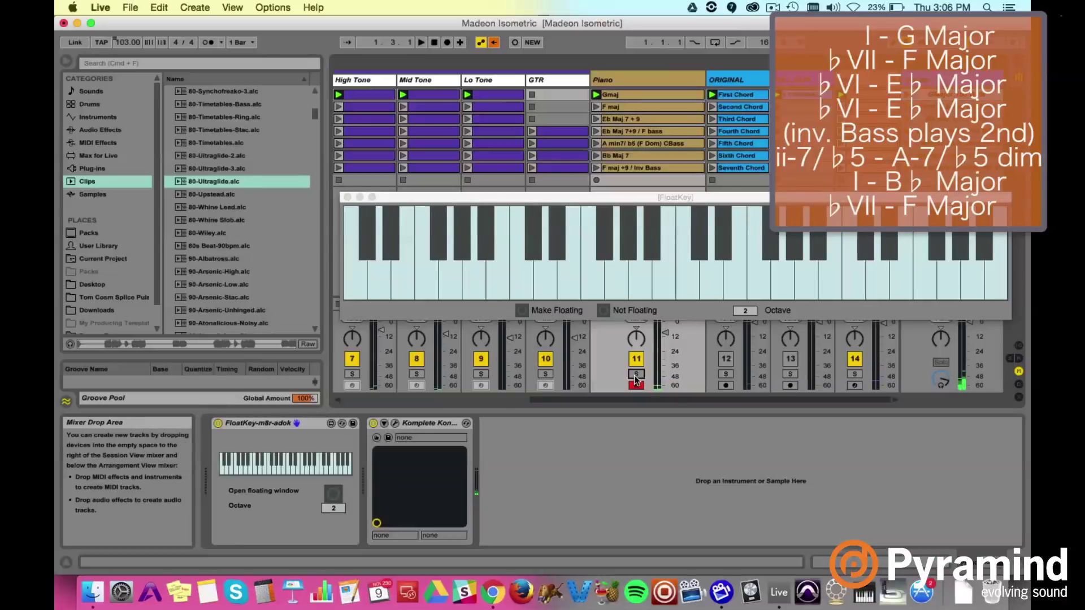
pyautogui.press('space')
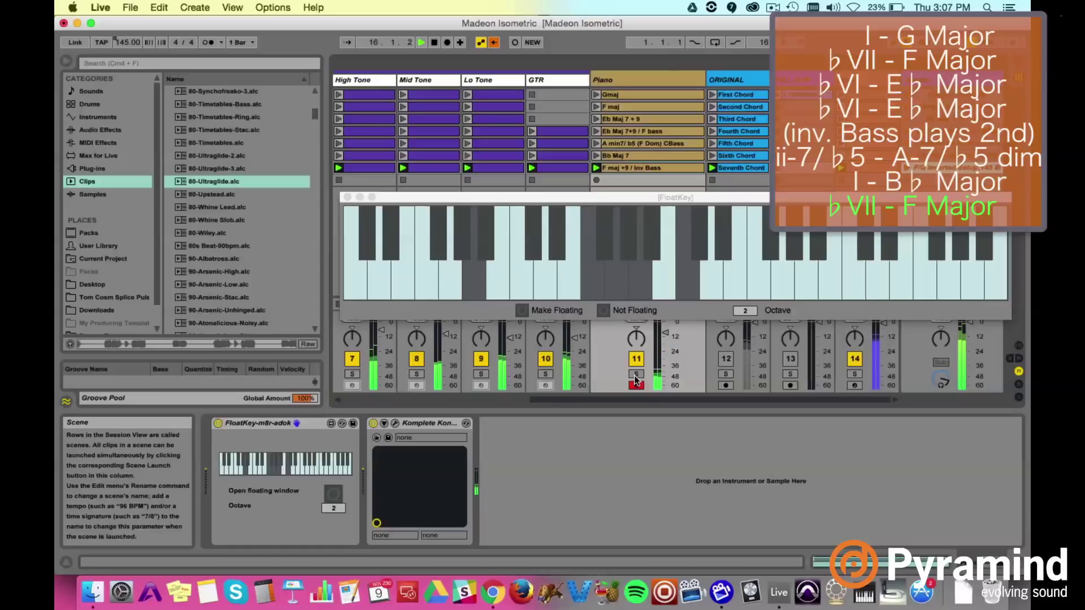
pyautogui.press('space')
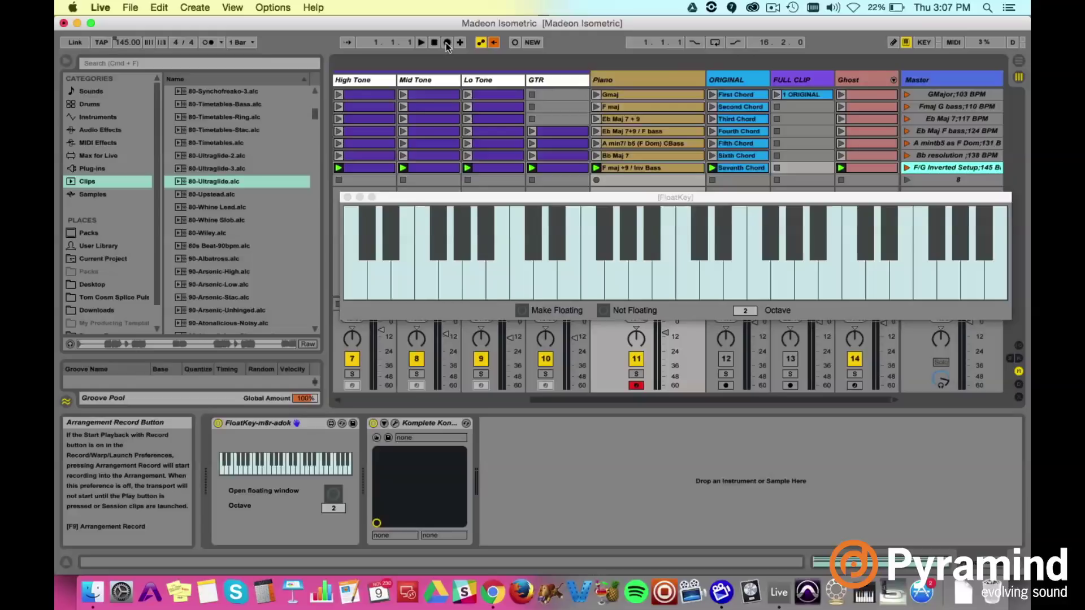
# Close the FloatKey window and delete all existing clips and automation from the arrangement, returning to the session view
pyautogui.press('Tab')
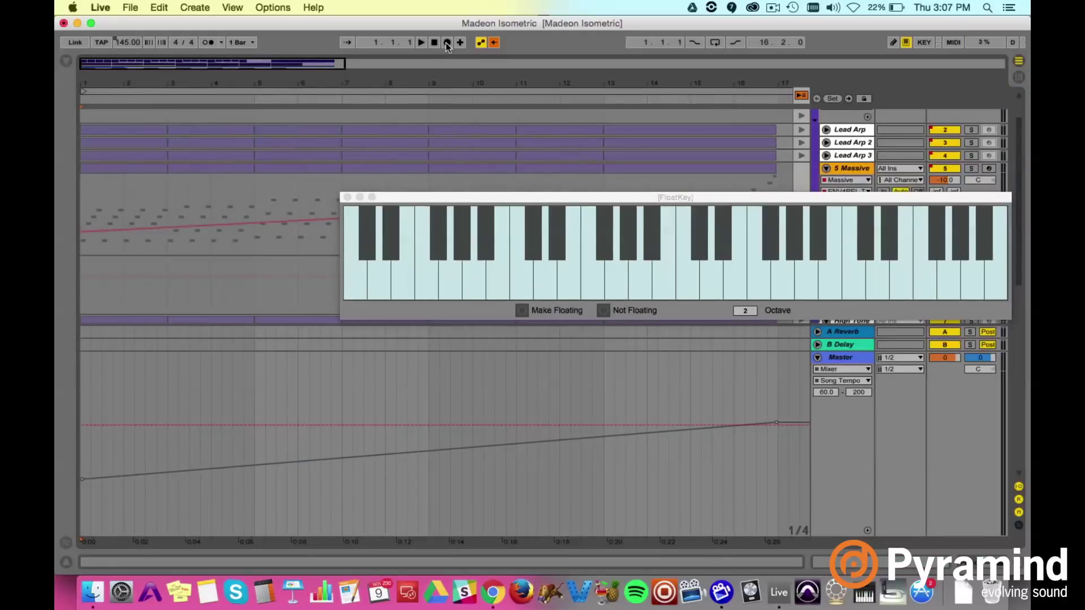
pyautogui.click(346, 198)
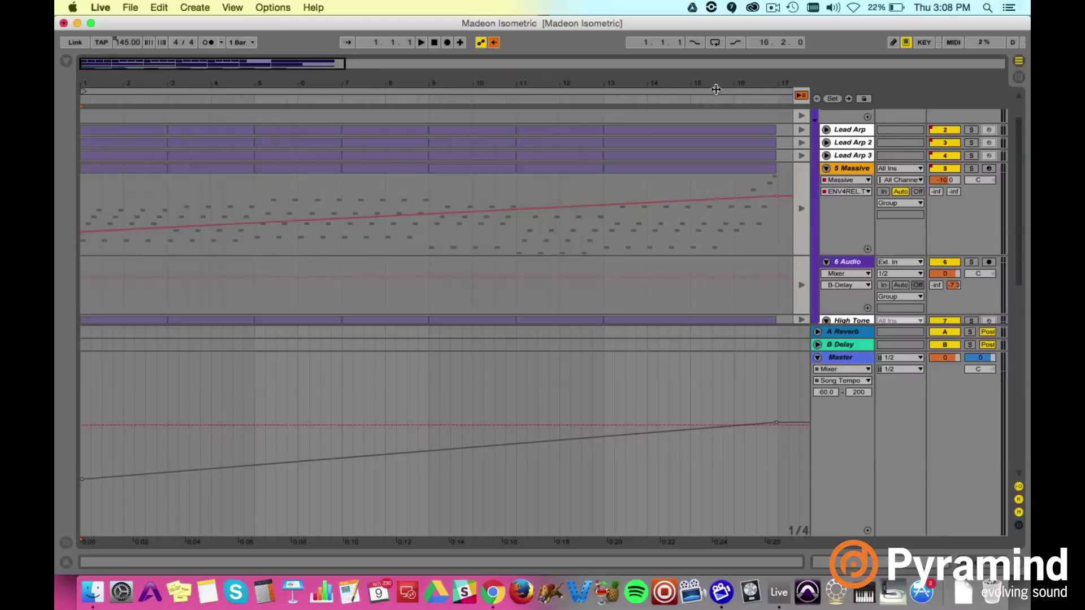
pyautogui.click(556, 227)
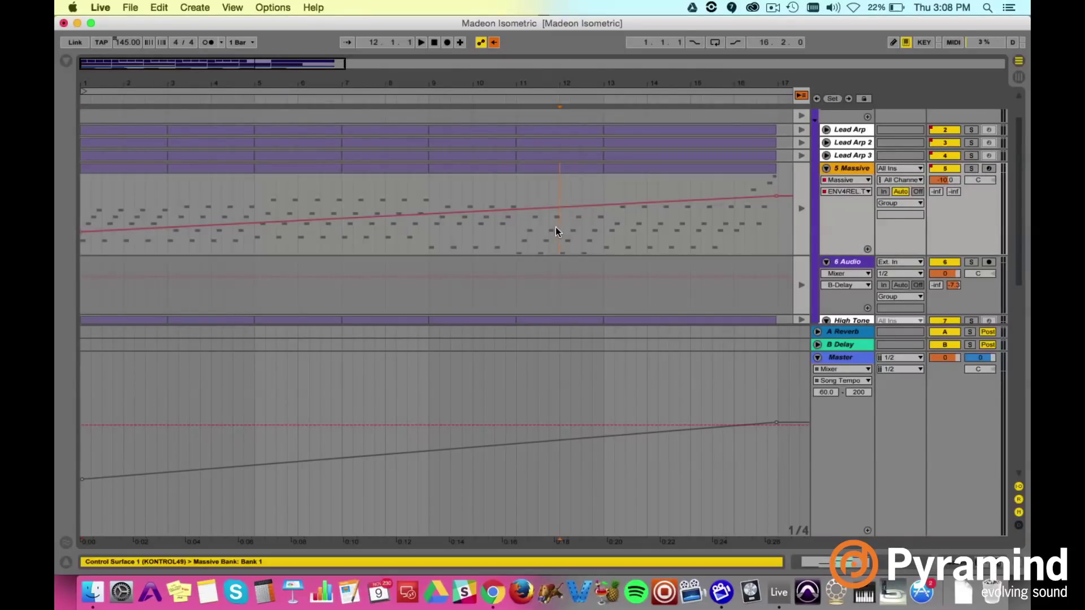
pyautogui.press('super+a')
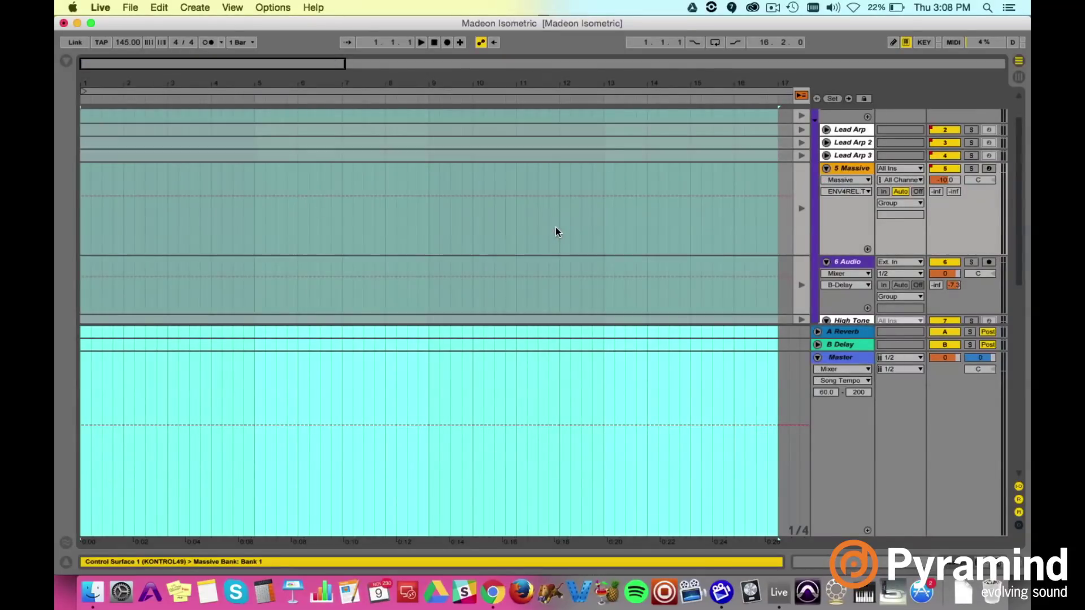
pyautogui.press('Tab')
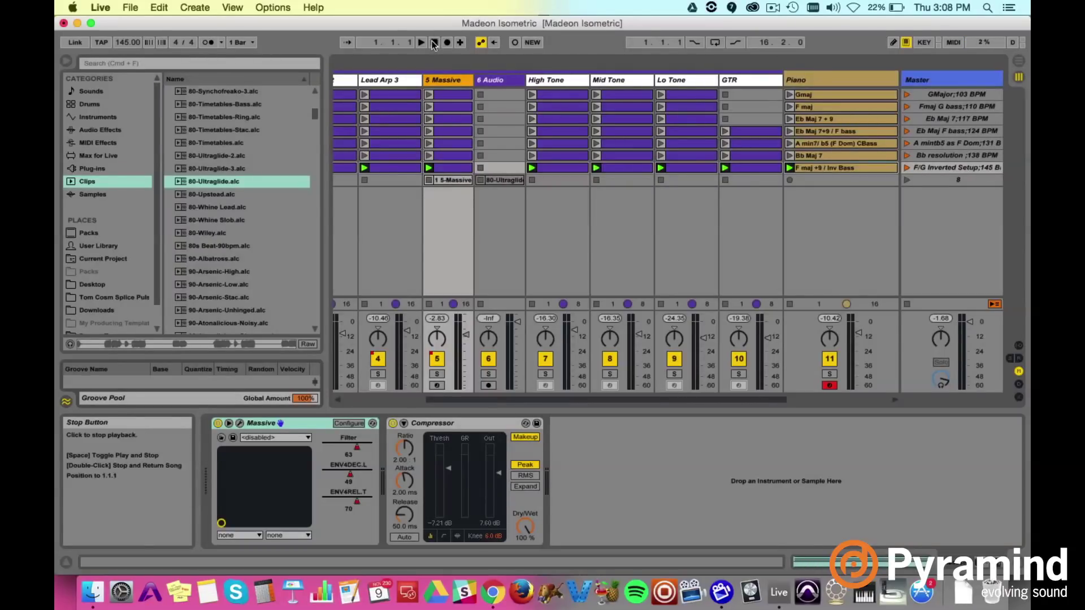
# Record the scene progression into the arrangement, from GMajor;103 BPM through the F/G Inverted Setup scene at 145 BPM
pyautogui.click(905, 94)
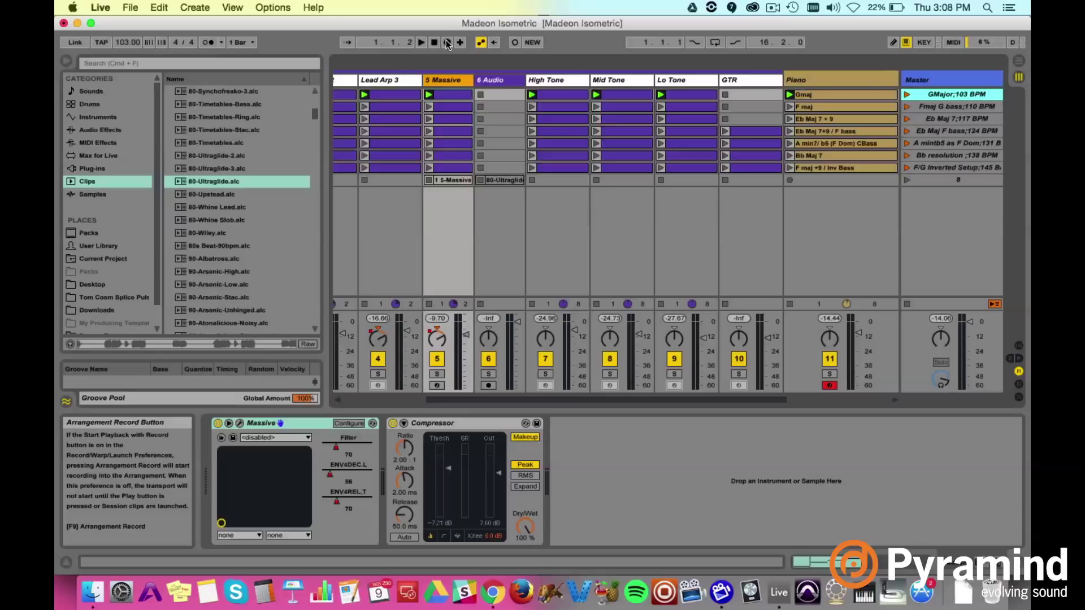
pyautogui.click(447, 43)
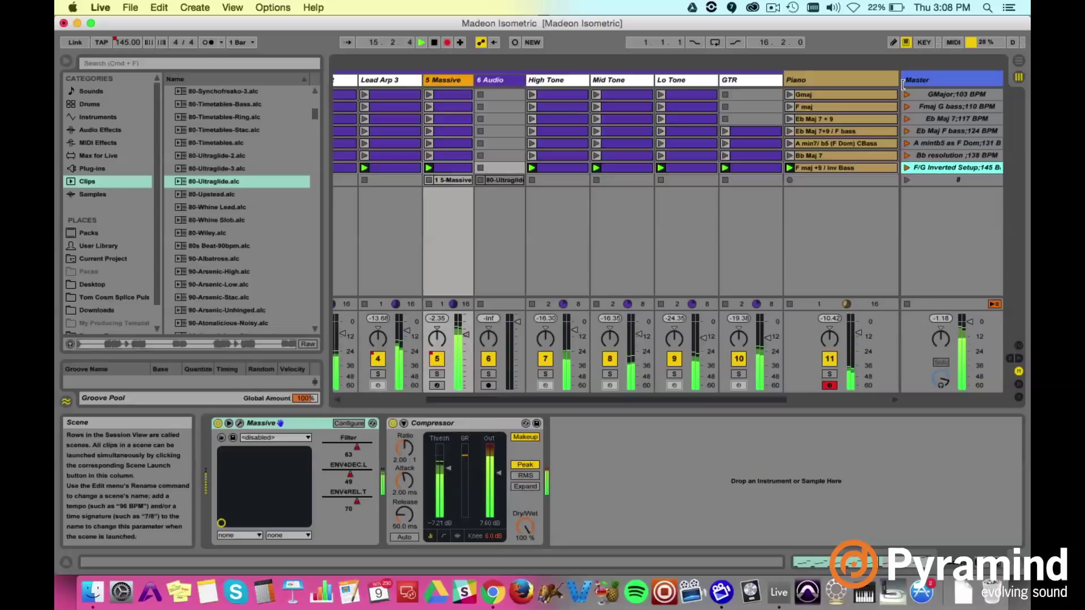
pyautogui.press('space')
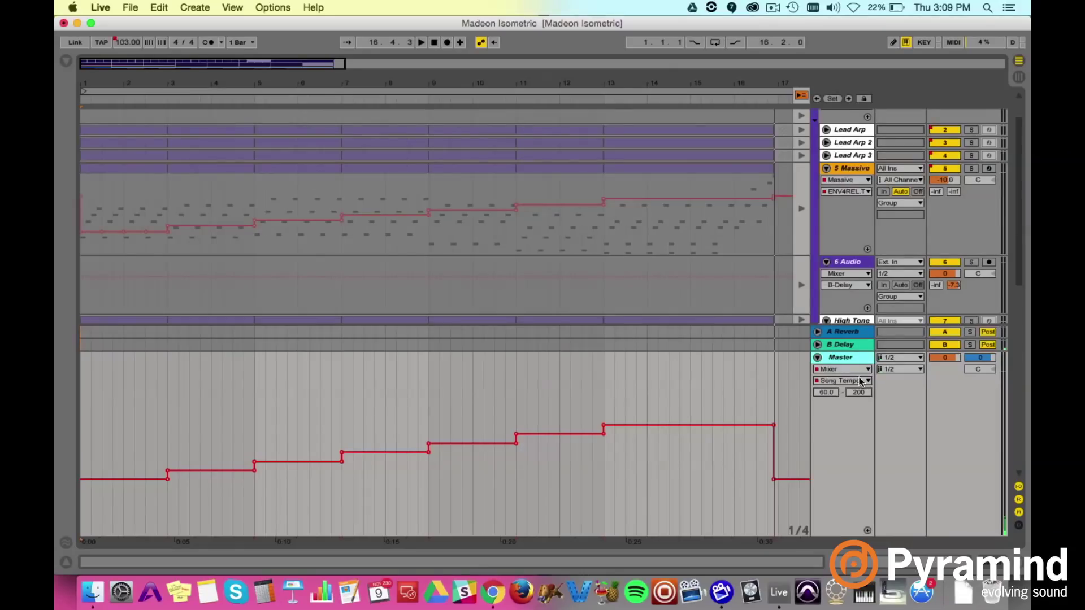
# Display the Master track's Track Volume automation and return its lane to the Song Tempo envelope
pyautogui.click(853, 381)
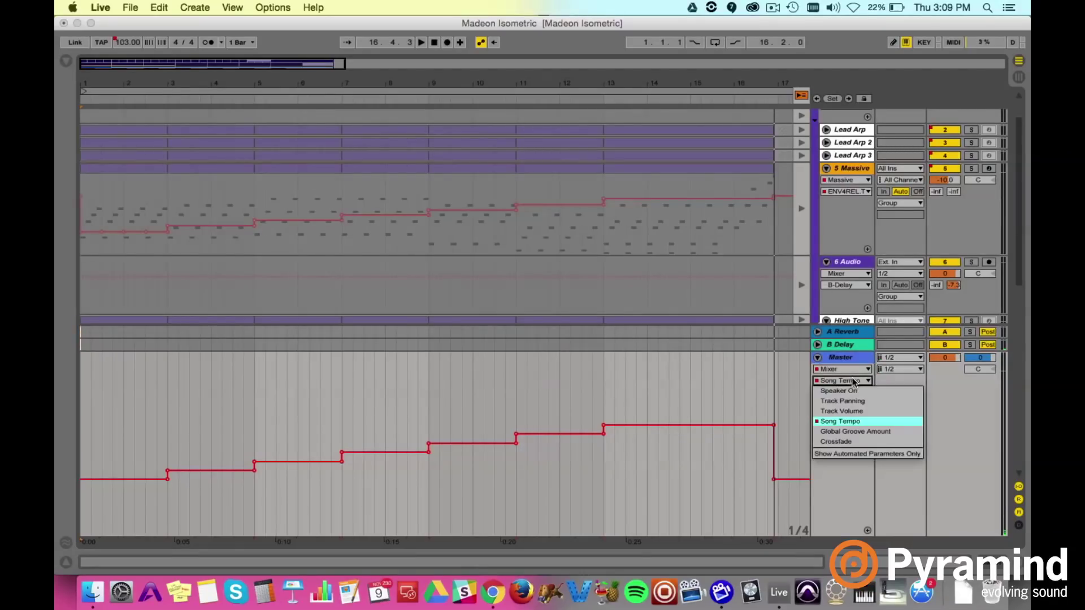
pyautogui.click(852, 411)
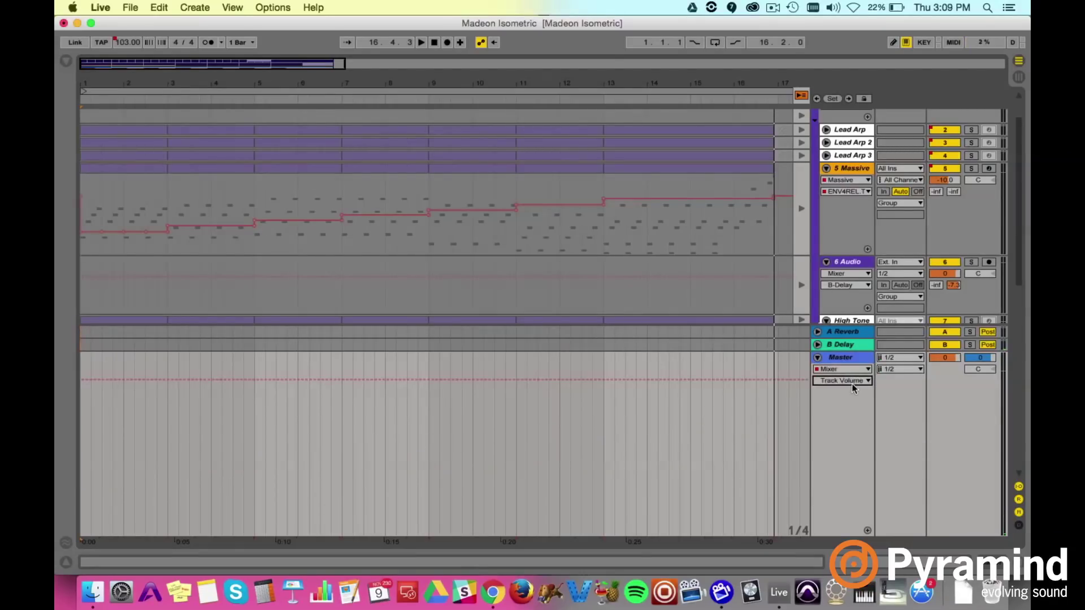
pyautogui.click(852, 383)
pyautogui.click(847, 423)
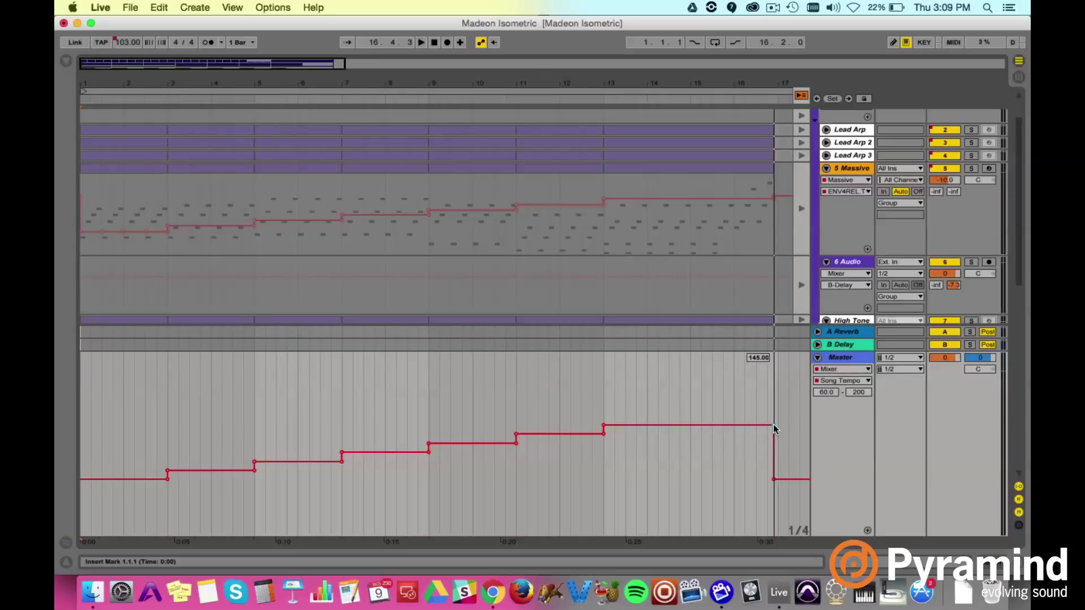
# Raise the last high Song Tempo breakpoint to about 152 BPM and cut the stepped envelope between 2.2.1 and 14.1.1
pyautogui.moveTo(773, 425); pyautogui.dragTo(772, 416)
pyautogui.moveTo(643, 505); pyautogui.dragTo(137, 421)
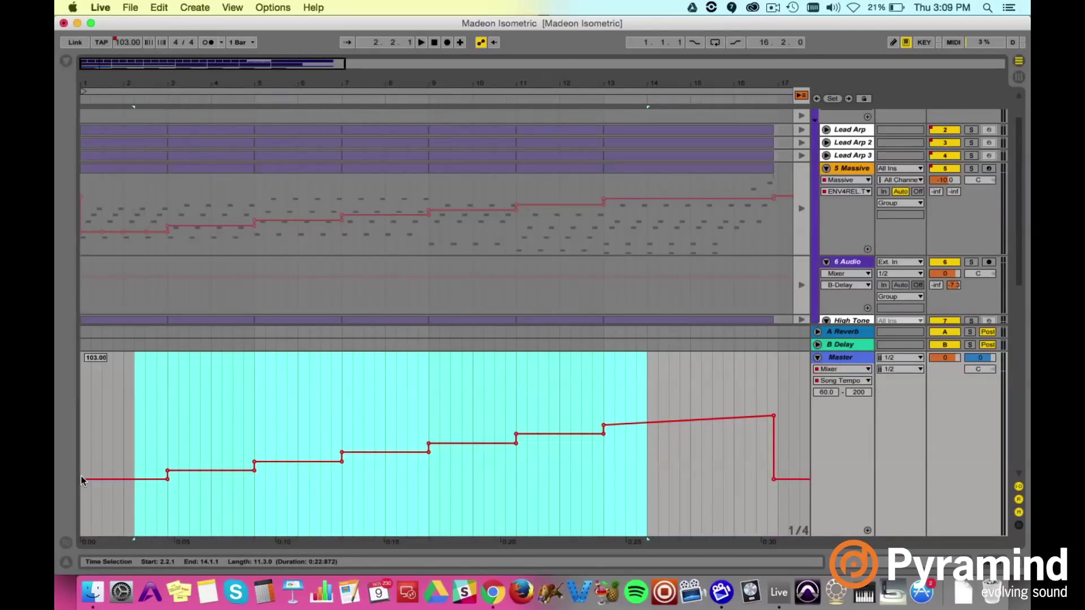
pyautogui.rightClick(162, 480)
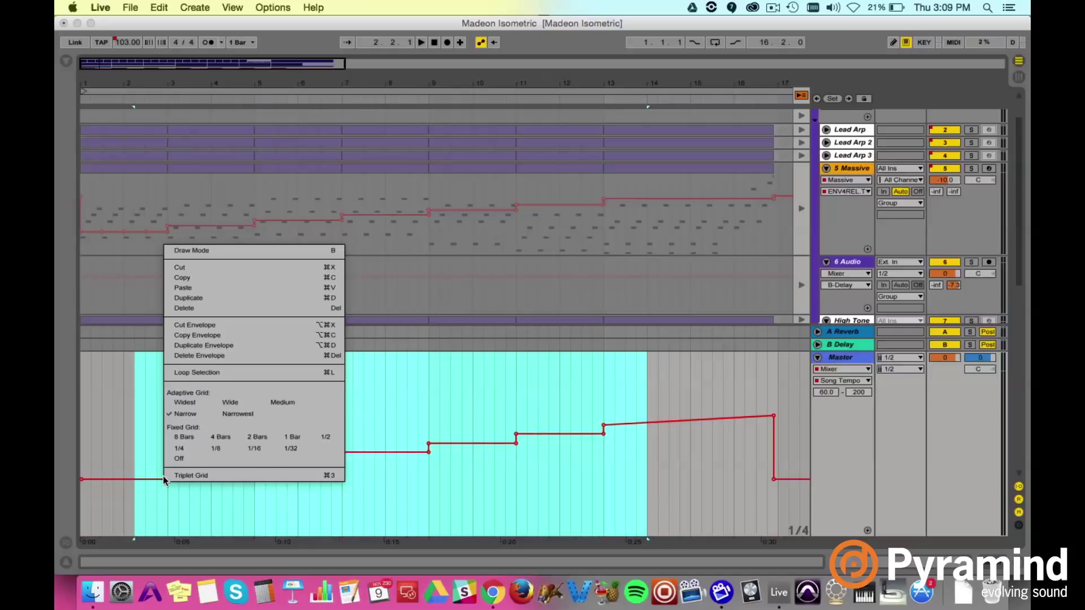
pyautogui.click(202, 324)
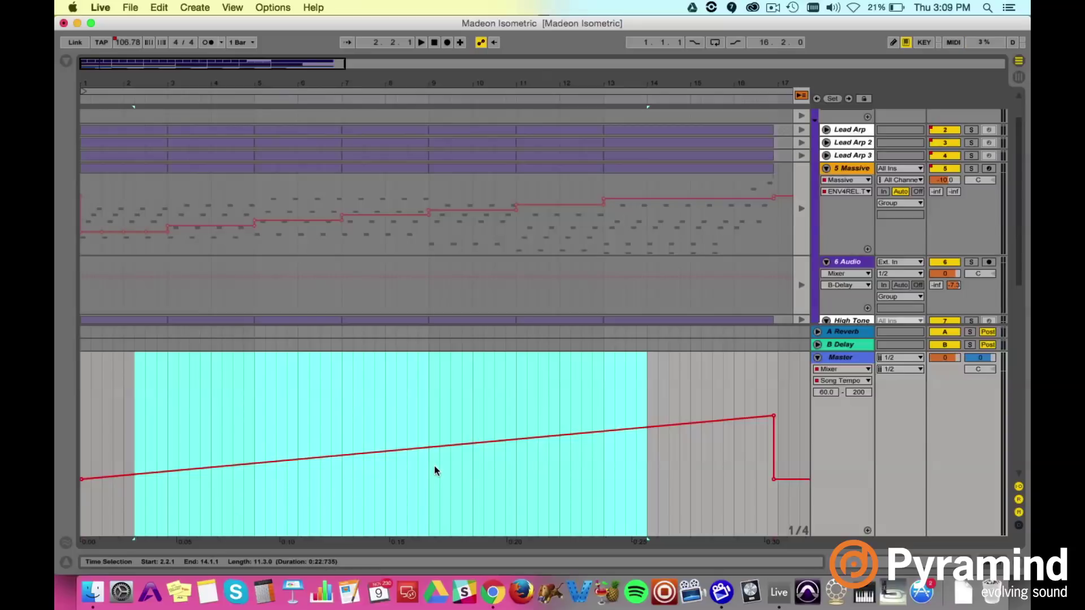
# Return all tracks to arrangement playback and play the arrangement with the tempo ramp
pyautogui.click(801, 96)
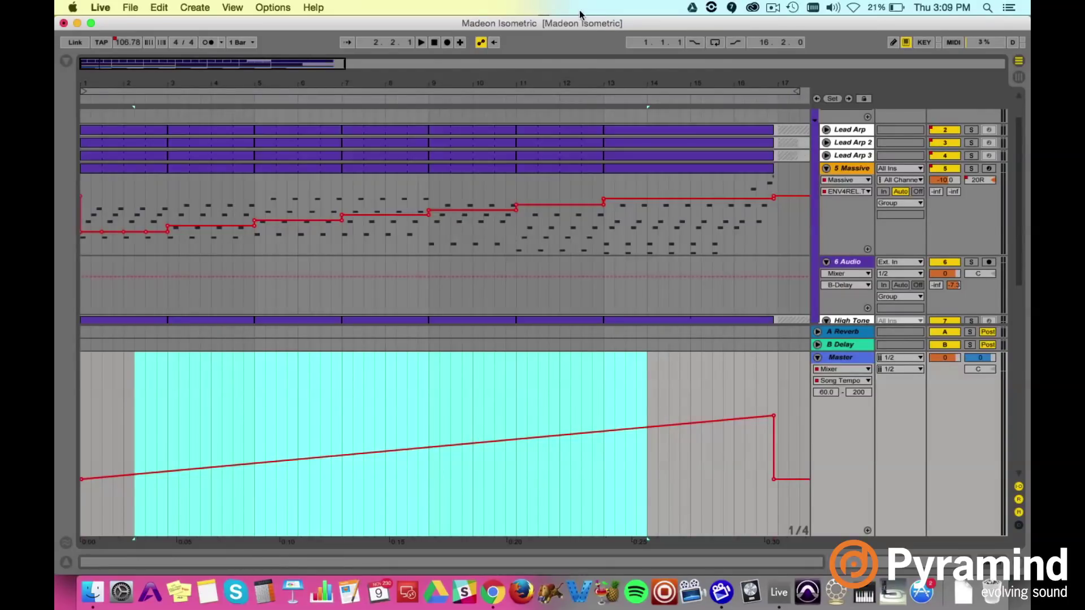
pyautogui.click(421, 42)
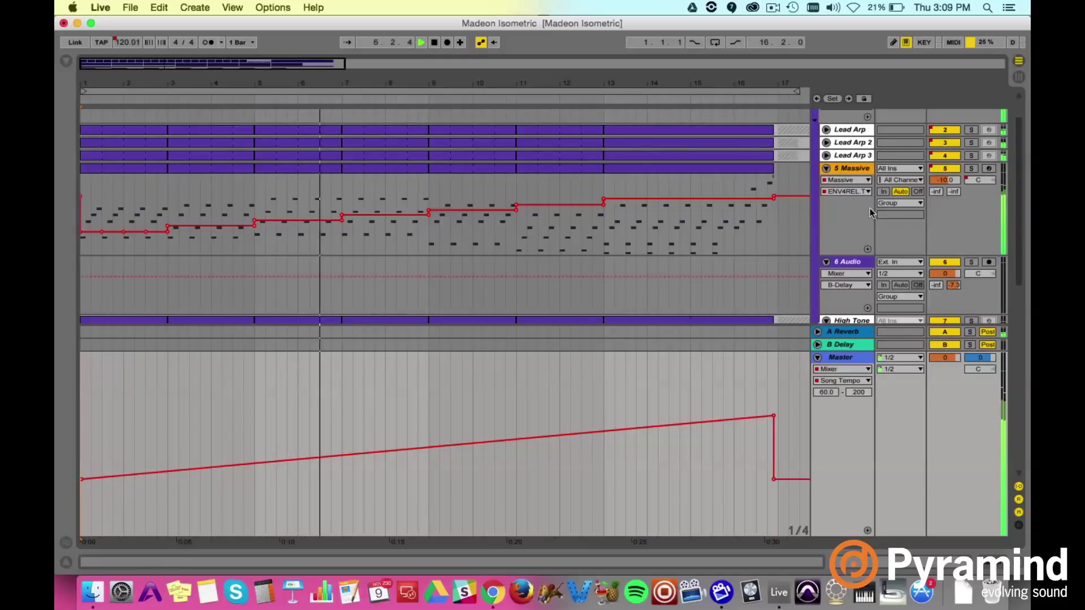
# Delete the tempo drop's low breakpoint near bar 17 and raise the ramp's end point to about 155 BPM
pyautogui.click(774, 480)
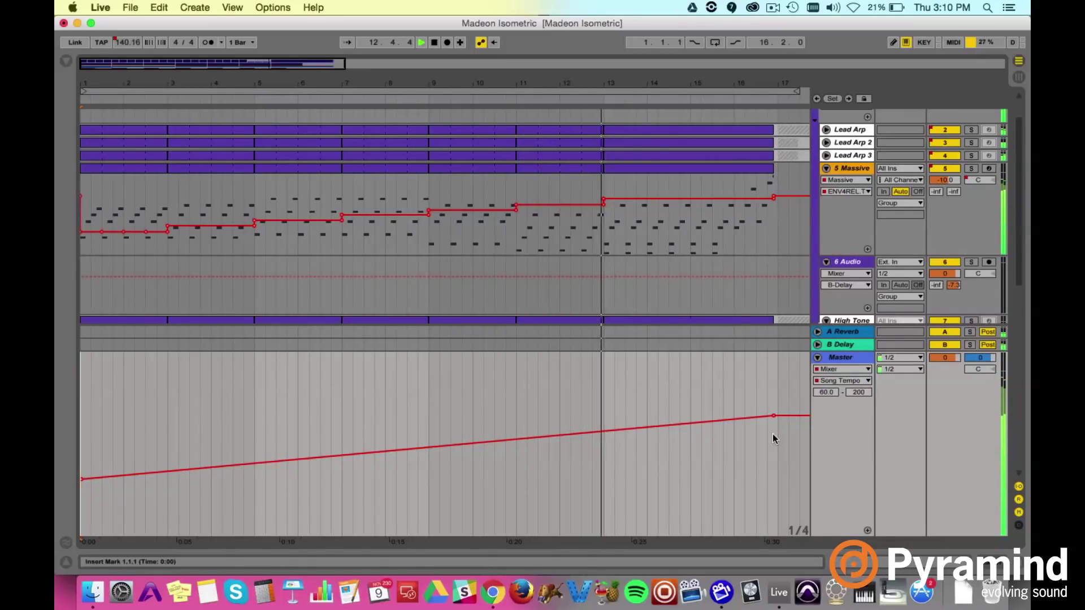
pyautogui.moveTo(774, 416)
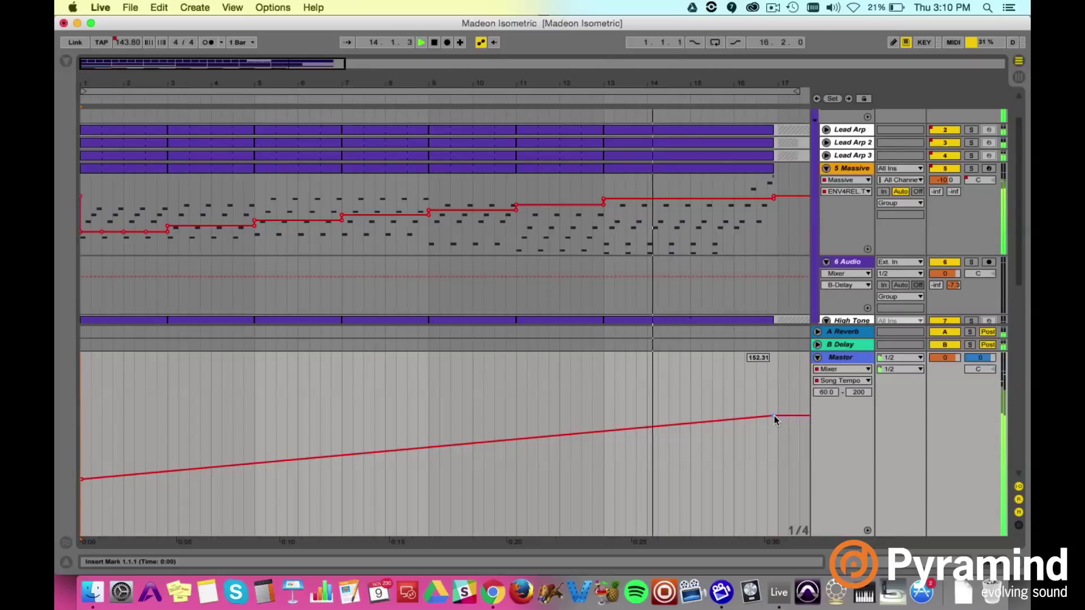
pyautogui.moveTo(774, 416); pyautogui.dragTo(778, 411)
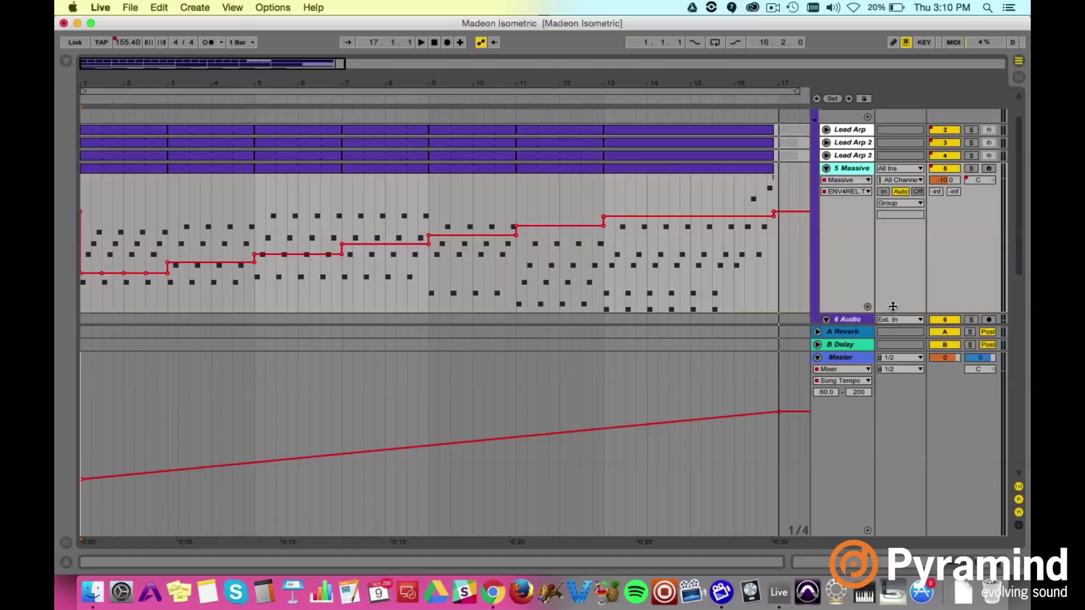
# Select the Lead Arp, Lead Arp 2, Lead Arp 3 and 5 Massive tracks one after another
pyautogui.click(845, 131)
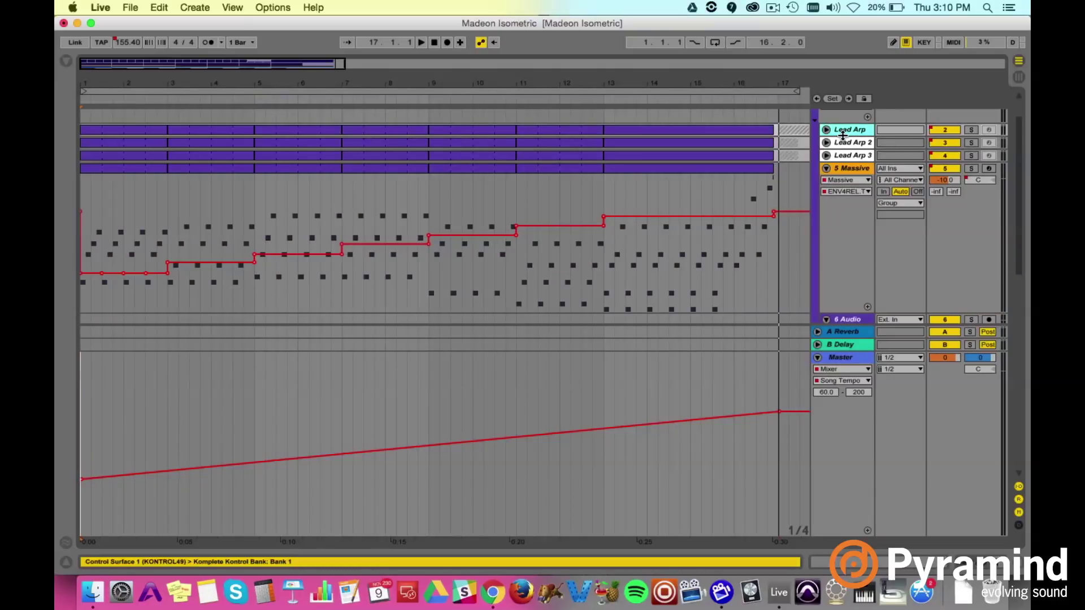
pyautogui.click(843, 144)
pyautogui.click(844, 156)
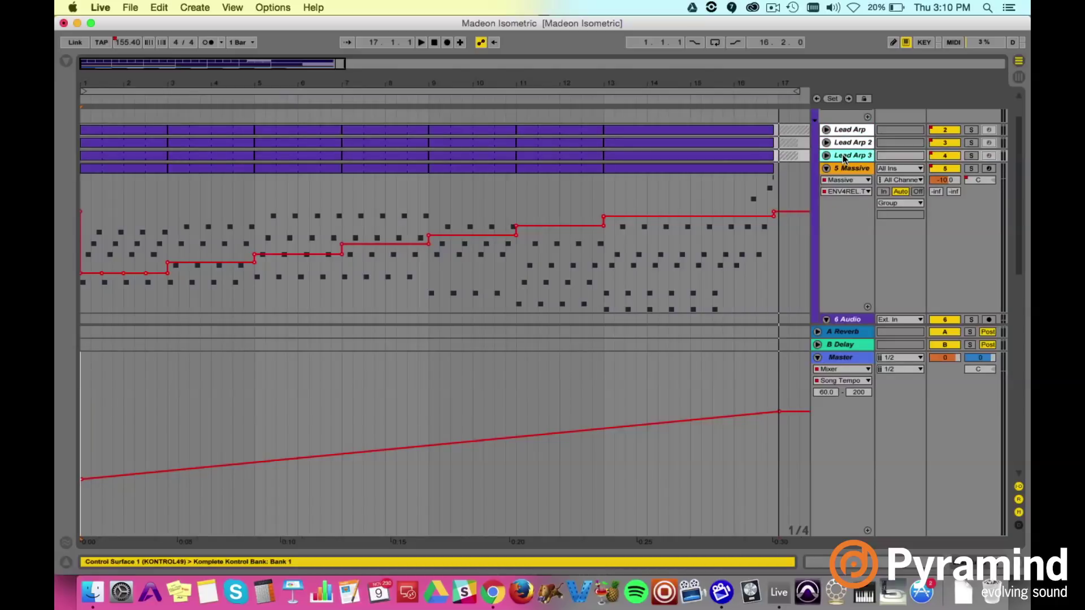
pyautogui.click(847, 170)
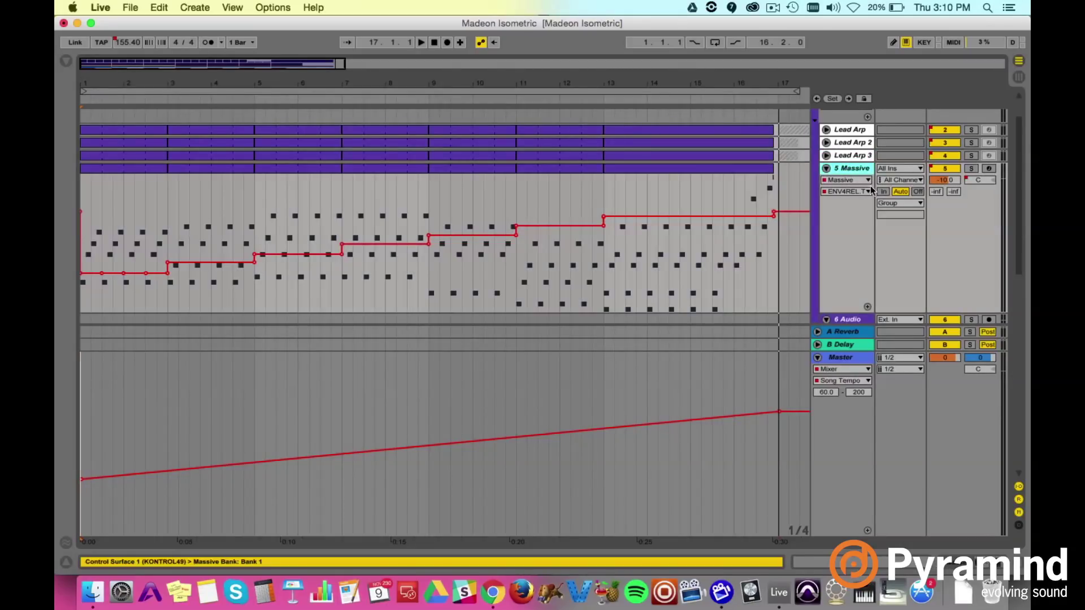
# Display the 5 Massive track's Filter and ENV4DEC.L automation in turn, and return its lane to ENV4REL.T
pyautogui.click(849, 191)
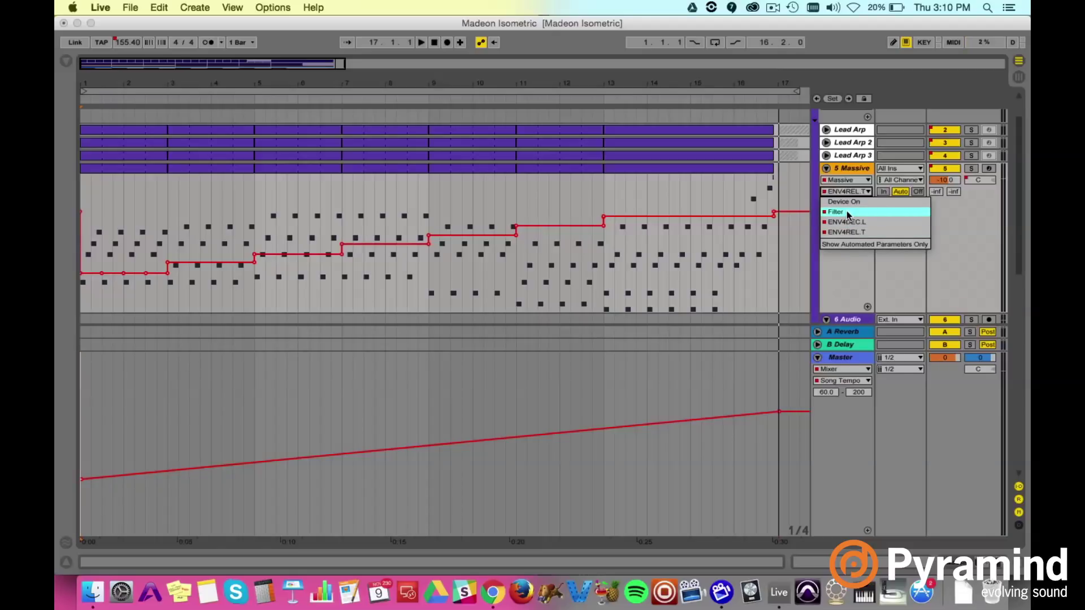
pyautogui.click(847, 212)
pyautogui.click(843, 192)
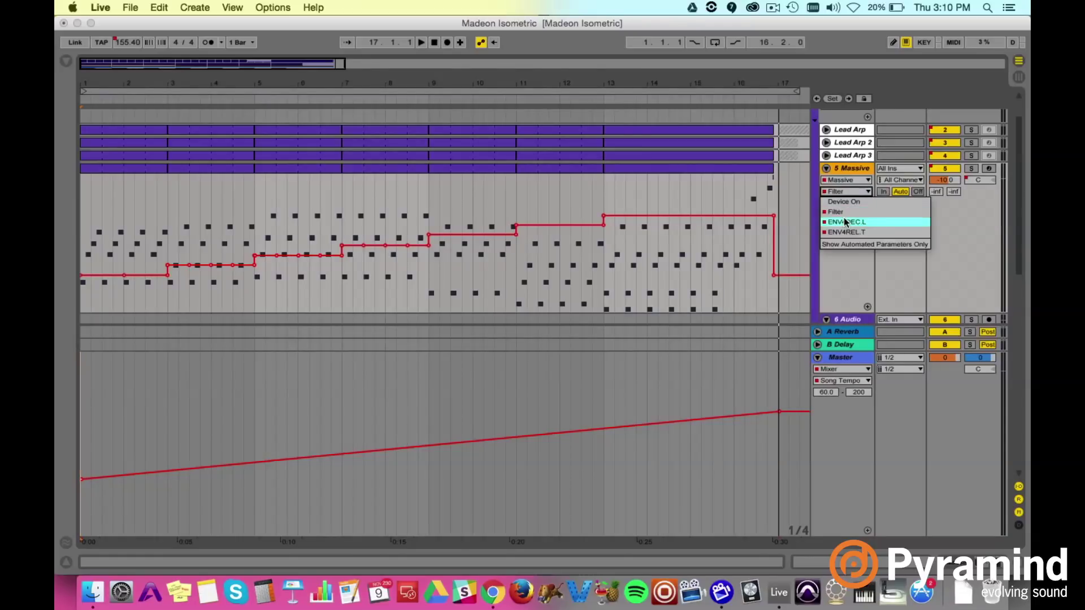
pyautogui.click(843, 218)
pyautogui.click(849, 192)
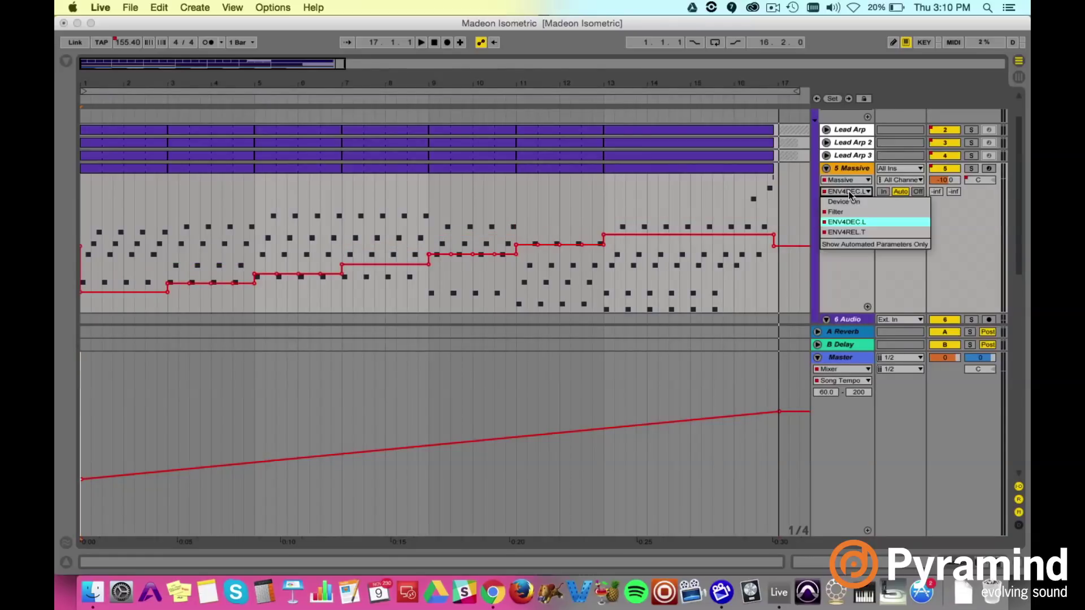
pyautogui.click(843, 234)
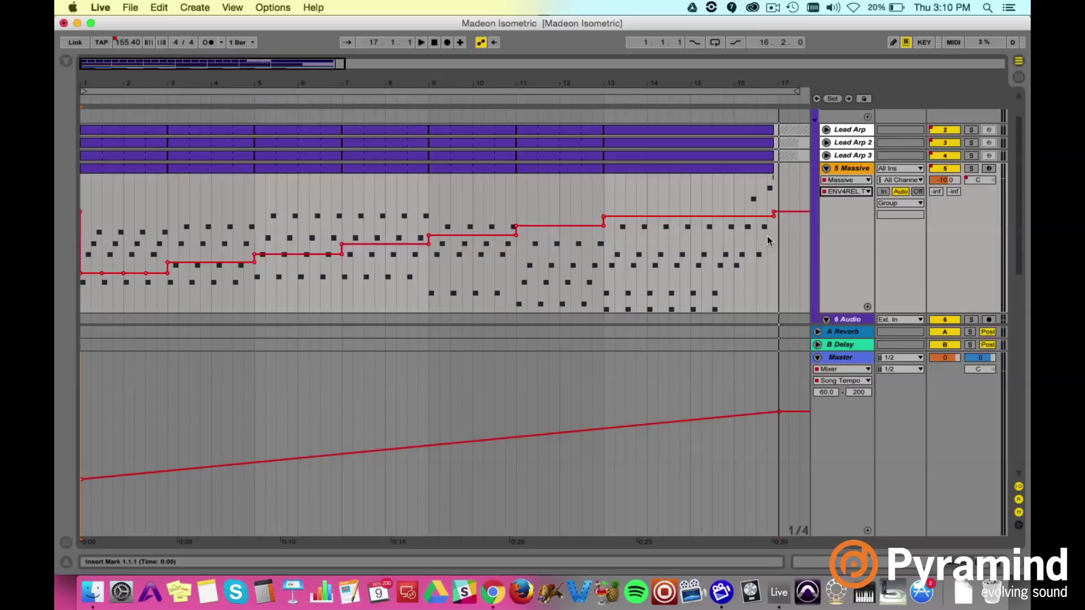
# Delete the lower ENV4REL.T breakpoint just before bar 17 and cut the stepped envelope between 1.2.1 and 14.4.1
pyautogui.click(774, 215)
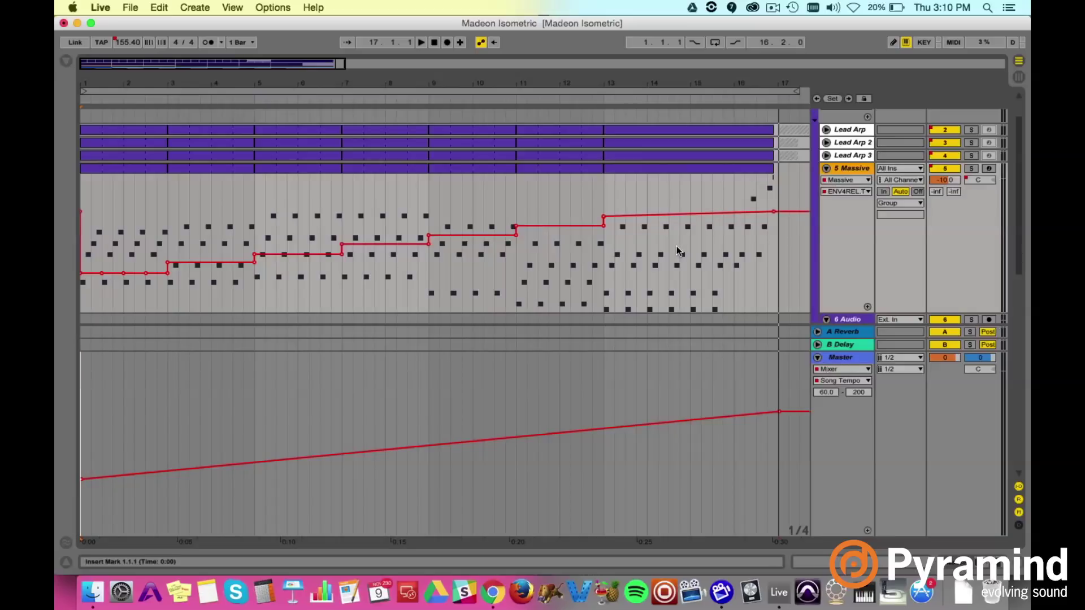
pyautogui.moveTo(674, 269); pyautogui.dragTo(93, 240)
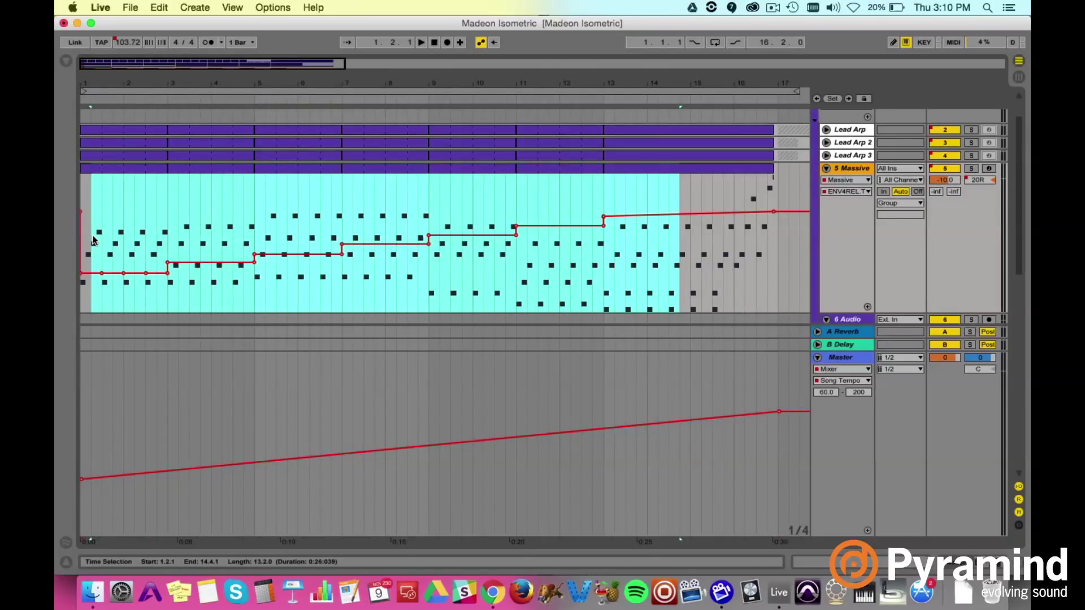
pyautogui.rightClick(144, 265)
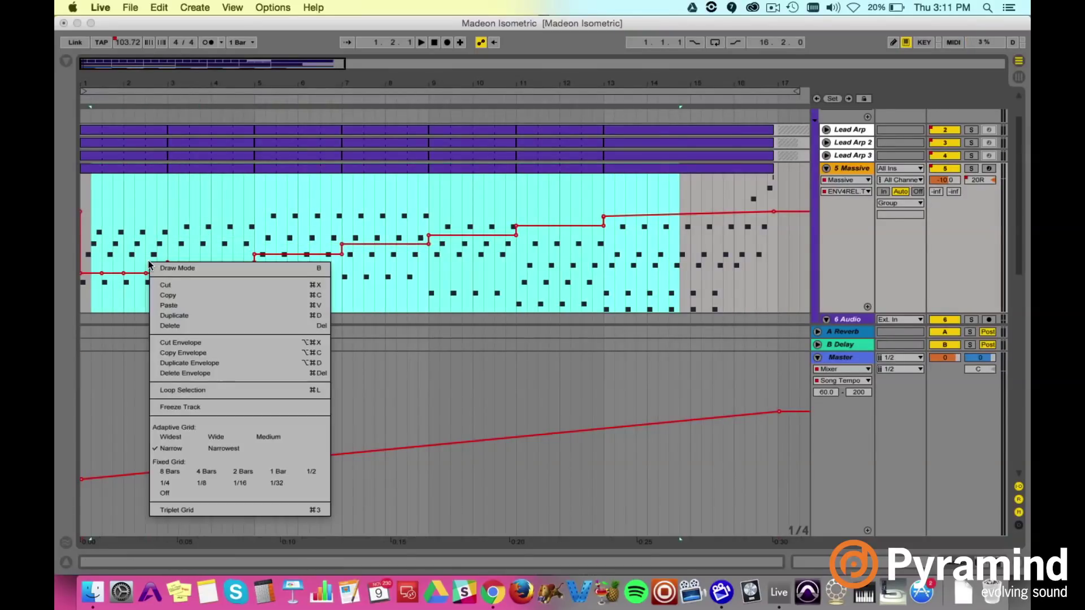
pyautogui.click(172, 345)
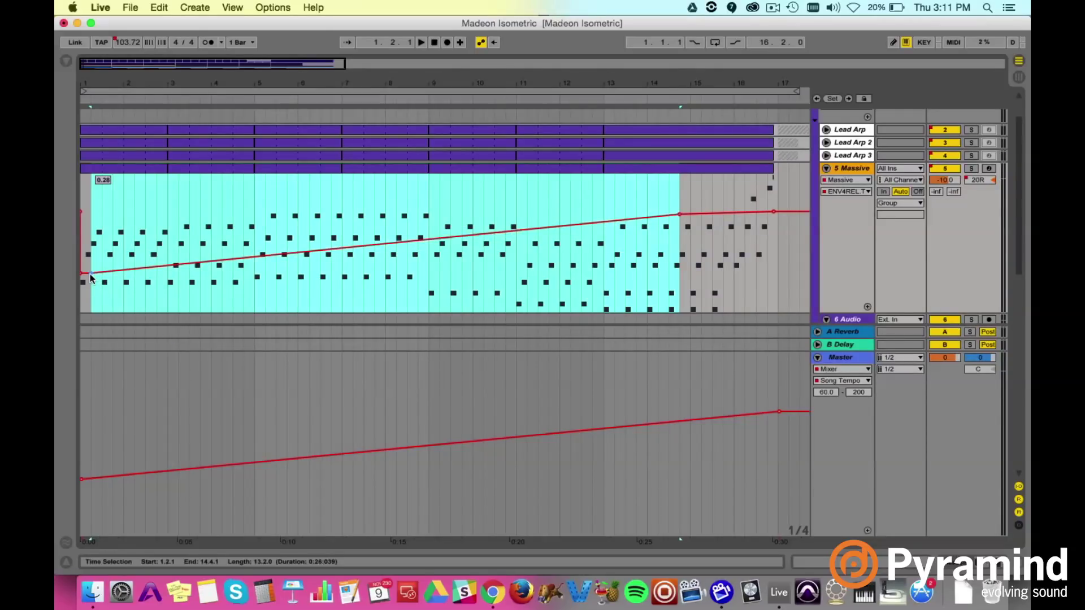
# In the Massive track's ENV4DEC.L envelope, raise the last high breakpoint and delete the low one just before bar 17
pyautogui.click(847, 192)
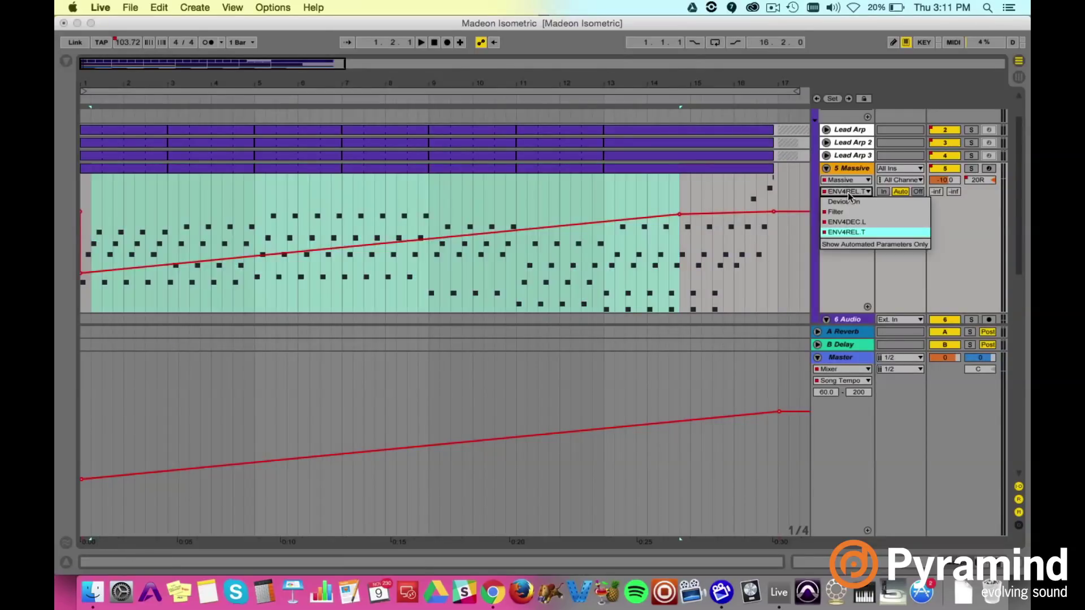
pyautogui.click(851, 224)
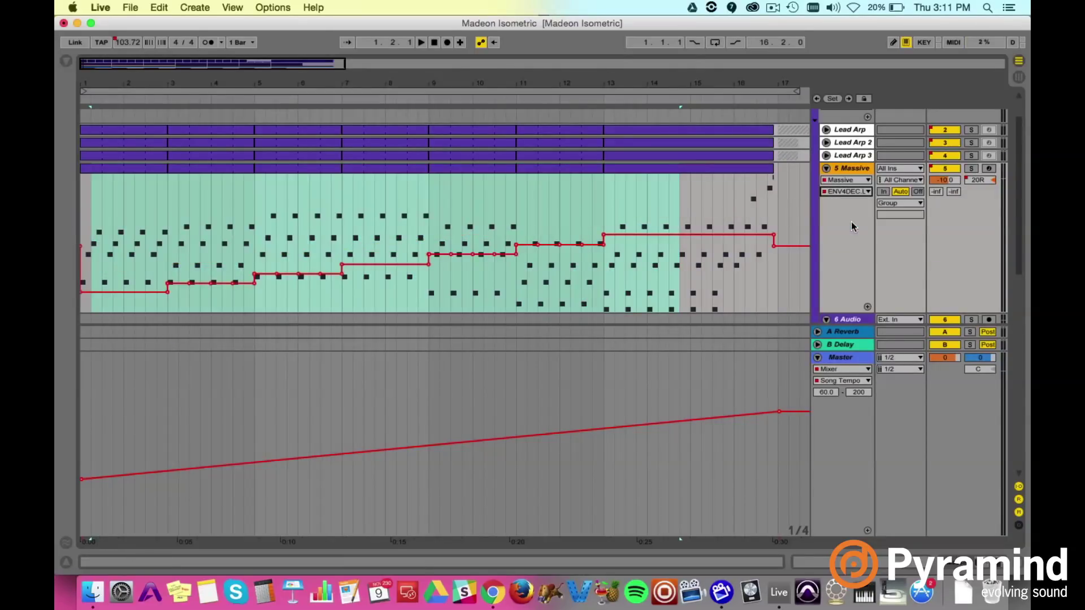
pyautogui.moveTo(773, 235); pyautogui.dragTo(774, 225)
pyautogui.click(768, 243)
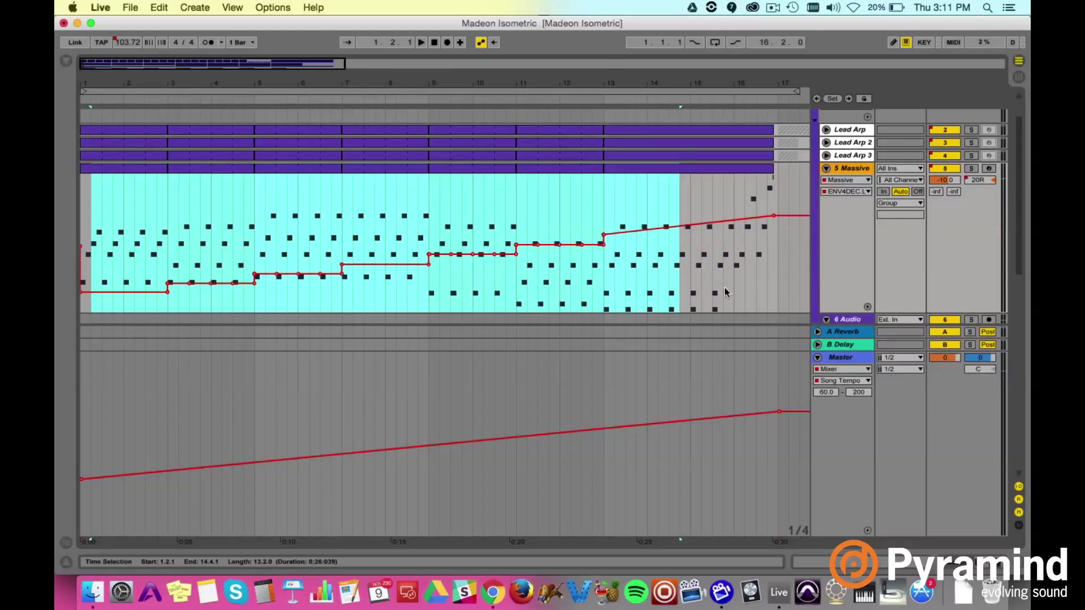
# Cut the stepped ENV4DEC.L envelope between 1.4.1 and 16.3.1
pyautogui.moveTo(756, 296); pyautogui.dragTo(113, 253)
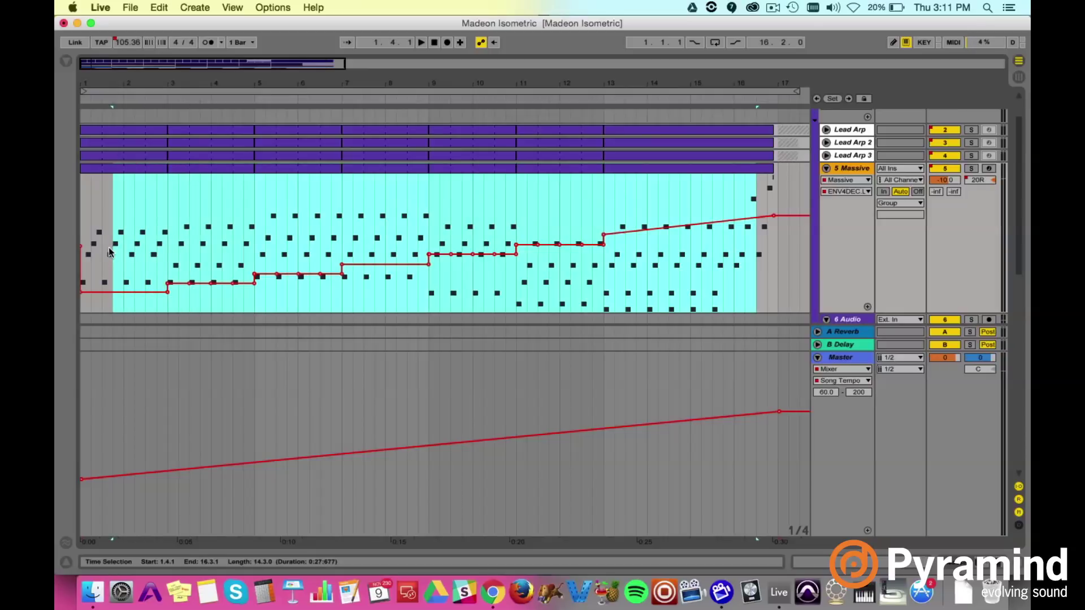
pyautogui.rightClick(217, 265)
pyautogui.click(252, 345)
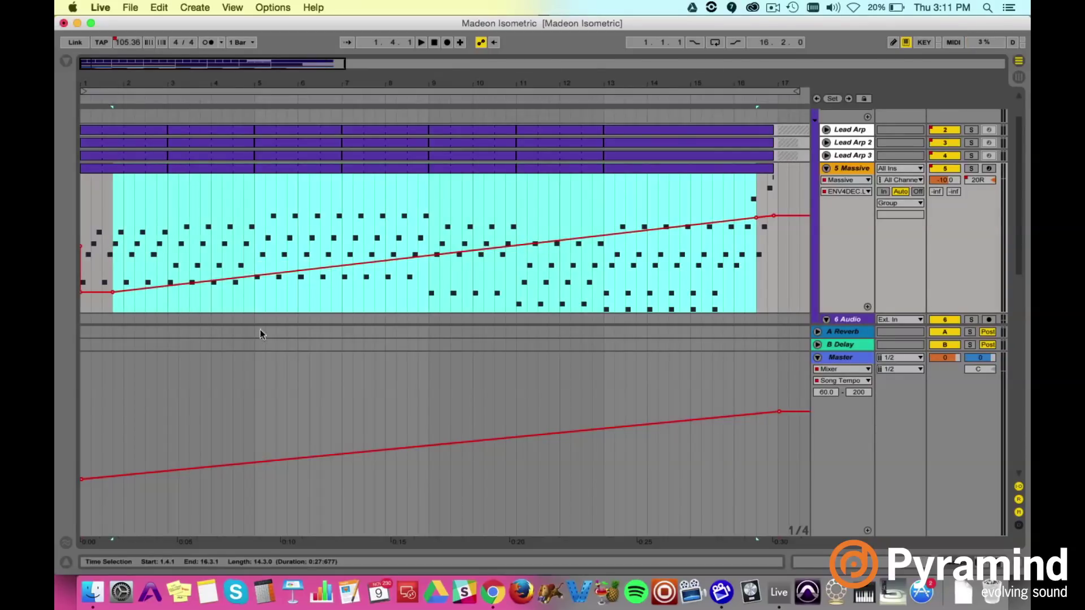
# Raise the last high breakpoint of the Massive track's Filter envelope and cut the stepped envelope between 1.3.1 and 14.2.1
pyautogui.click(850, 191)
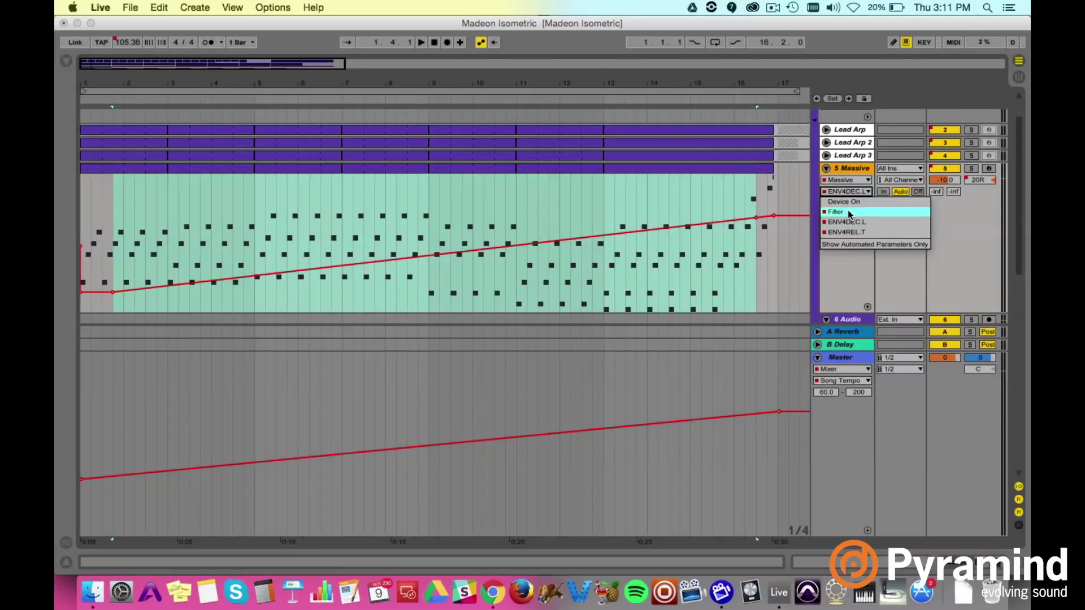
pyautogui.click(848, 209)
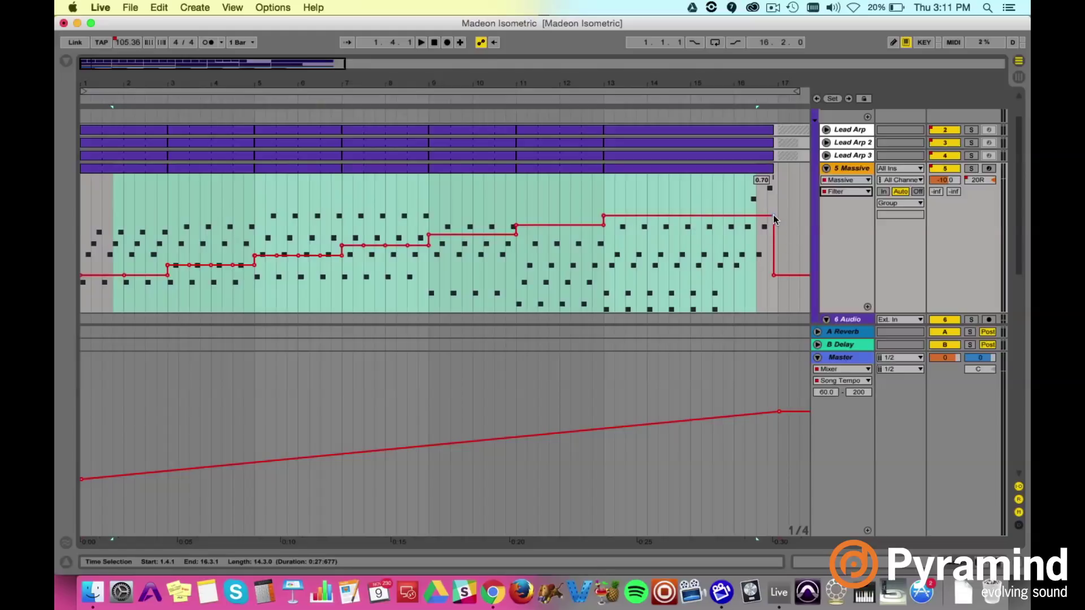
pyautogui.moveTo(773, 215); pyautogui.dragTo(773, 204)
pyautogui.moveTo(663, 250); pyautogui.dragTo(99, 263)
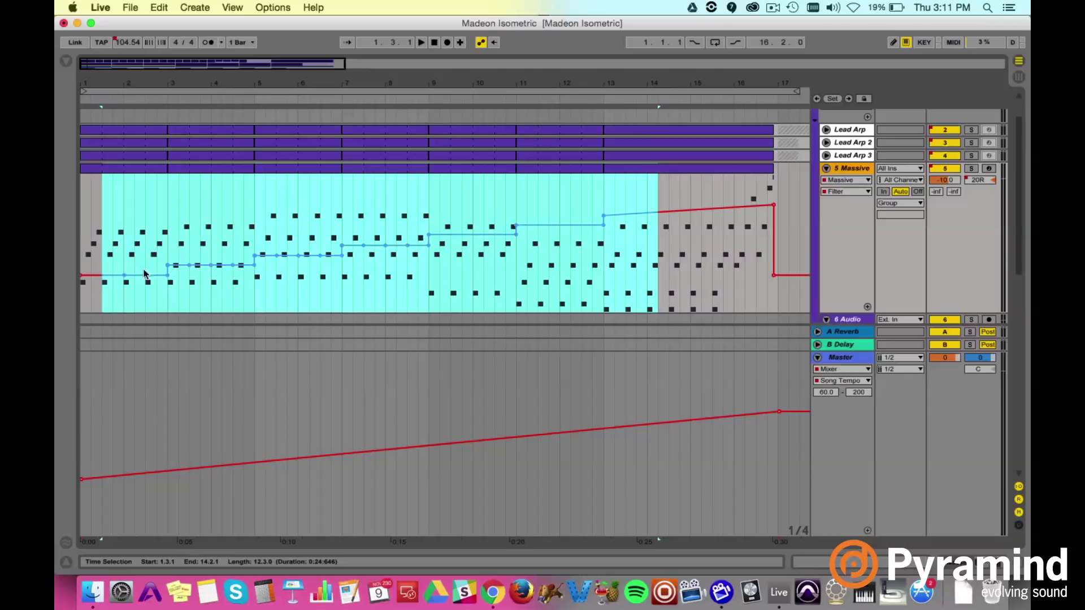
pyautogui.rightClick(154, 268)
pyautogui.click(175, 345)
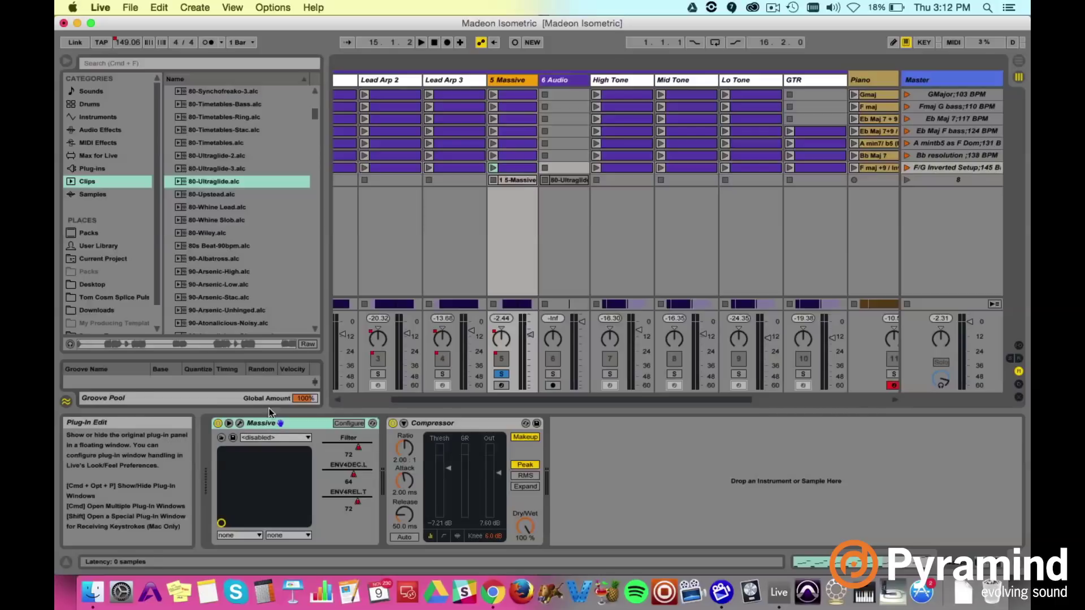
# Switch to the arrangement and check the Massive track's ENV4DEC.L automation
pyautogui.press('Tab')
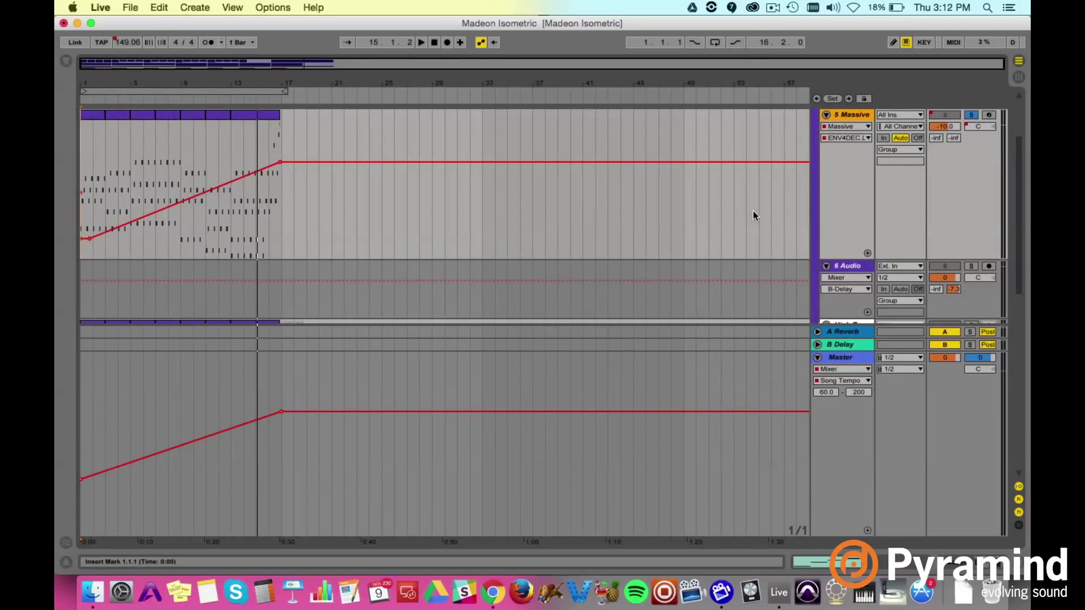
pyautogui.click(845, 138)
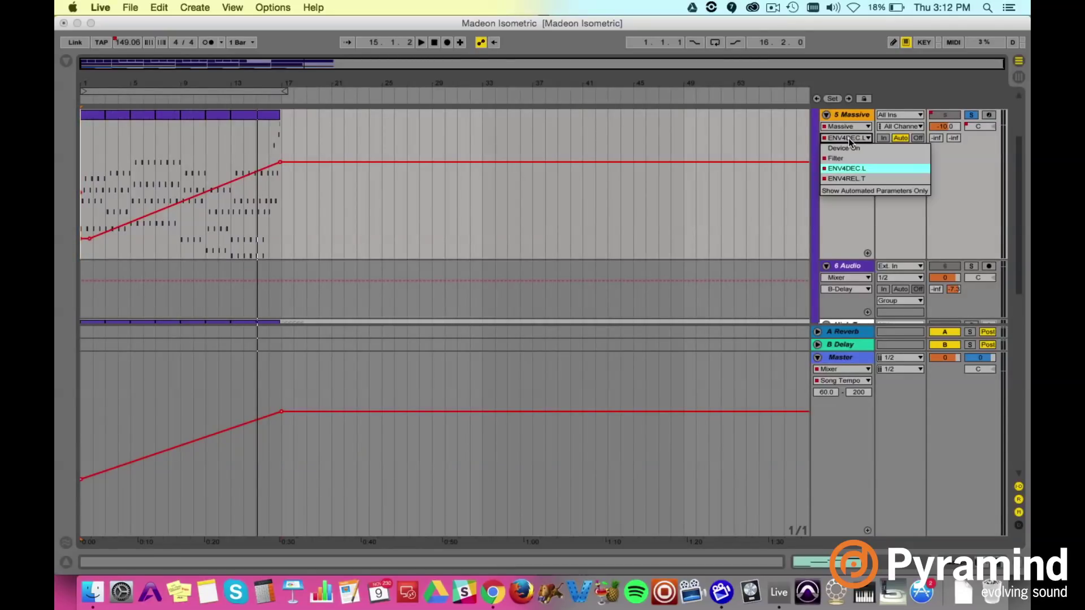
pyautogui.click(847, 167)
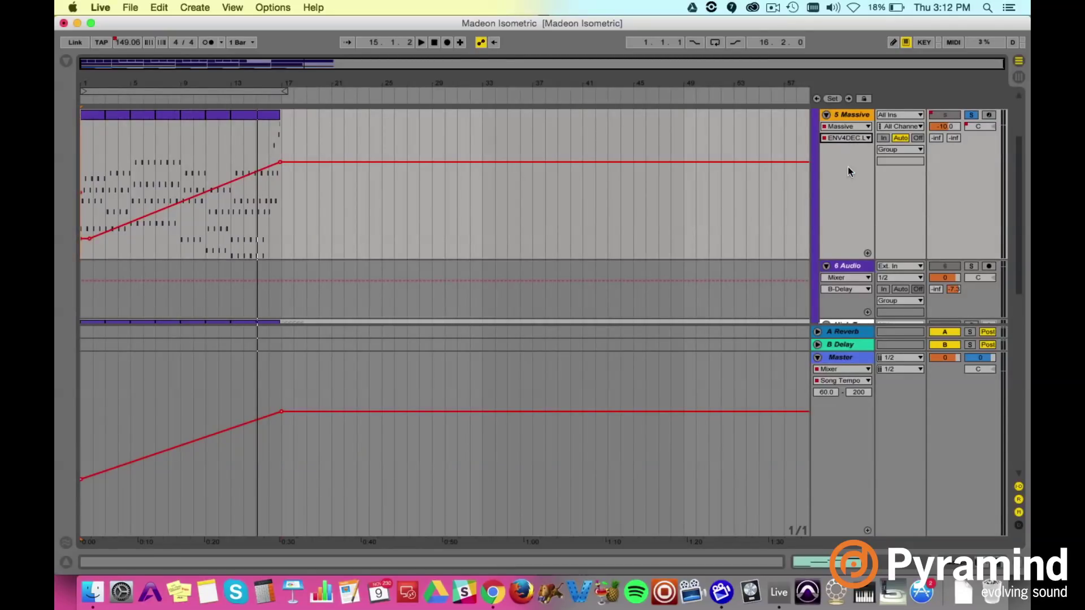
# Return to the session view, open the Massive plug-in's editor and move its window up clear of the device
pyautogui.press('Tab')
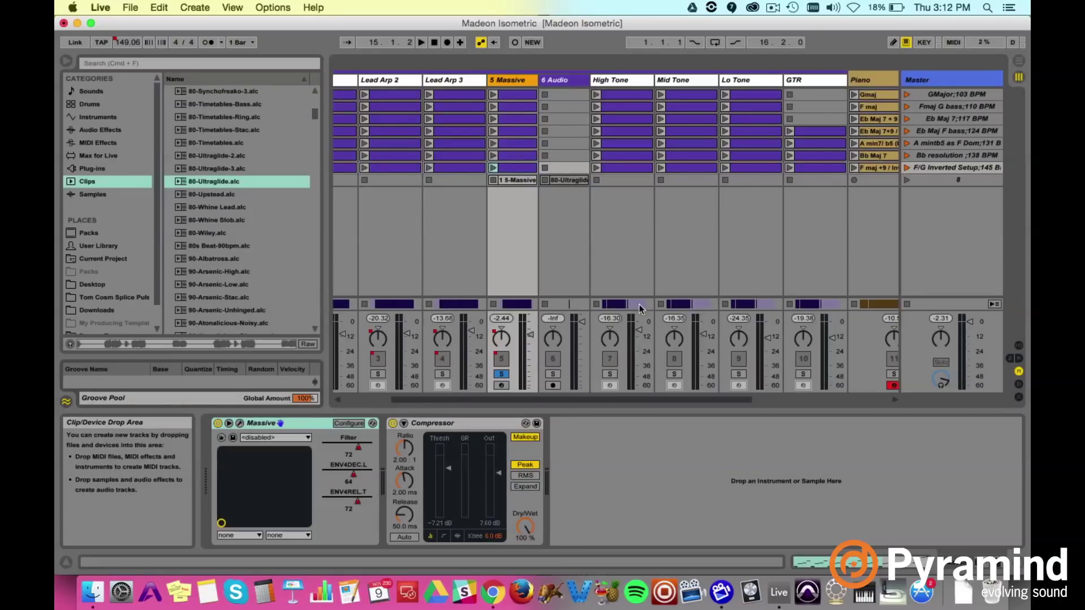
pyautogui.click(240, 423)
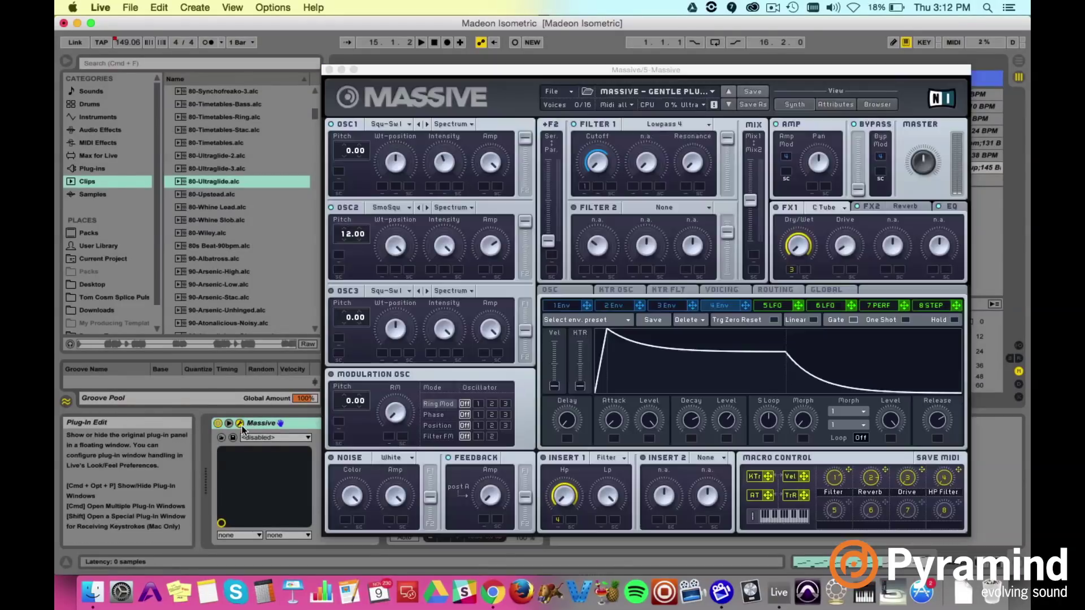
pyautogui.moveTo(449, 73); pyautogui.dragTo(489, 36)
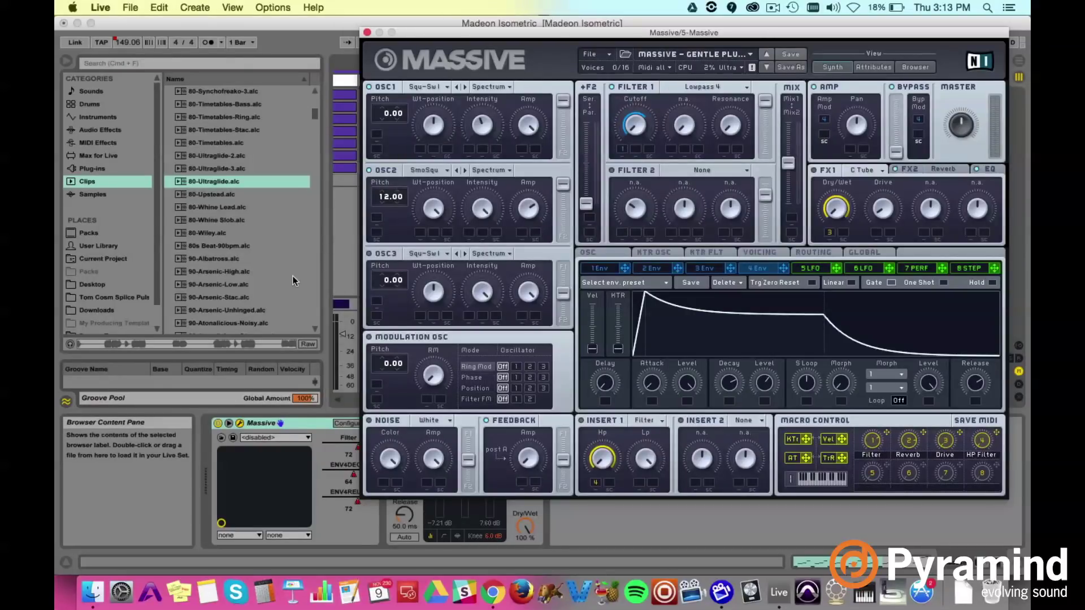
# Switch to the arrangement and delete the extra ENV4DEC.L breakpoint near the start so the ramp begins at bar 1
pyautogui.click(292, 9)
pyautogui.click(292, 9)
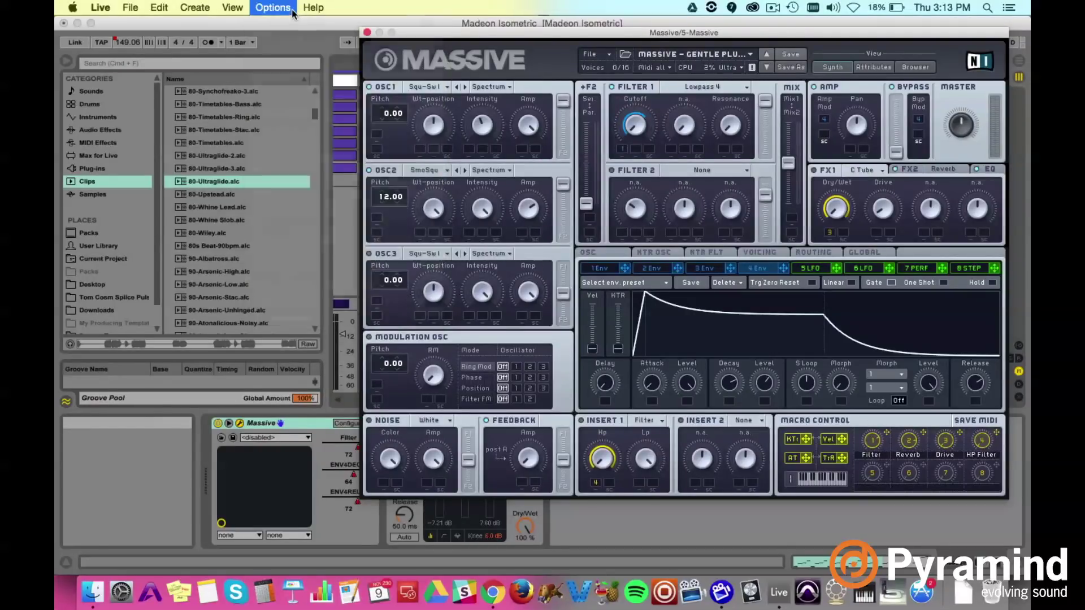
pyautogui.click(292, 18)
pyautogui.press('Tab')
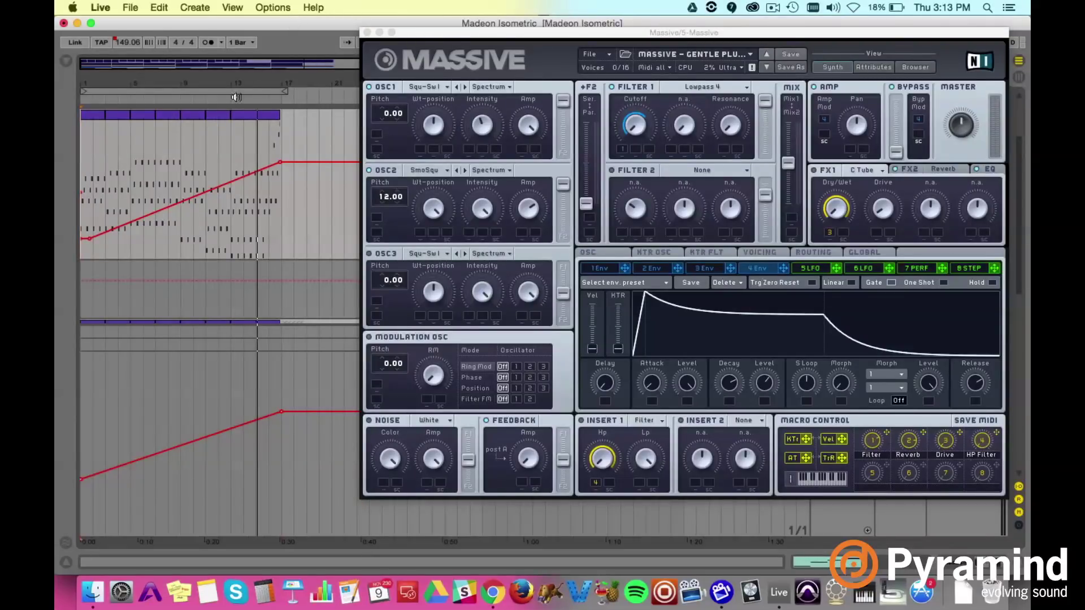
pyautogui.click(87, 237)
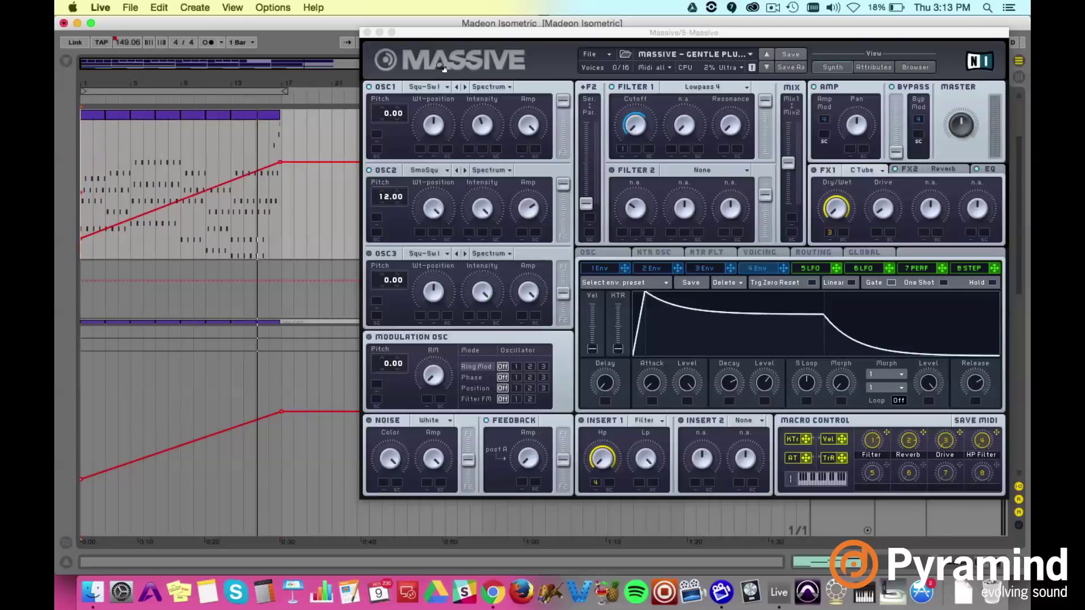
# Move the Massive window down clear of the transport, play the arrangement from the start and stop it at bar 17
pyautogui.moveTo(463, 34); pyautogui.dragTo(453, 71)
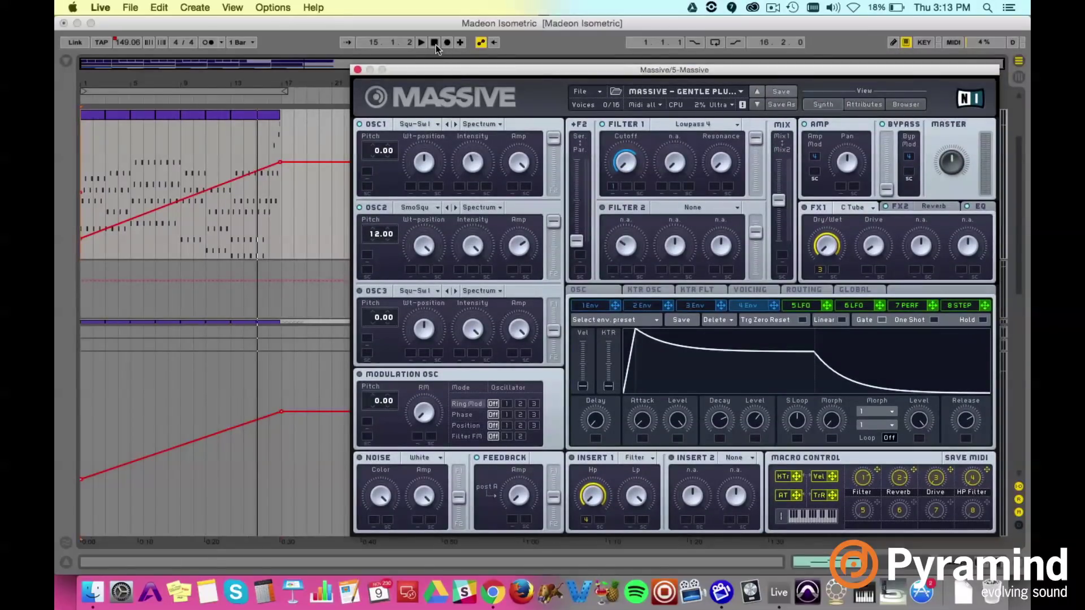
pyautogui.click(434, 42)
pyautogui.click(422, 42)
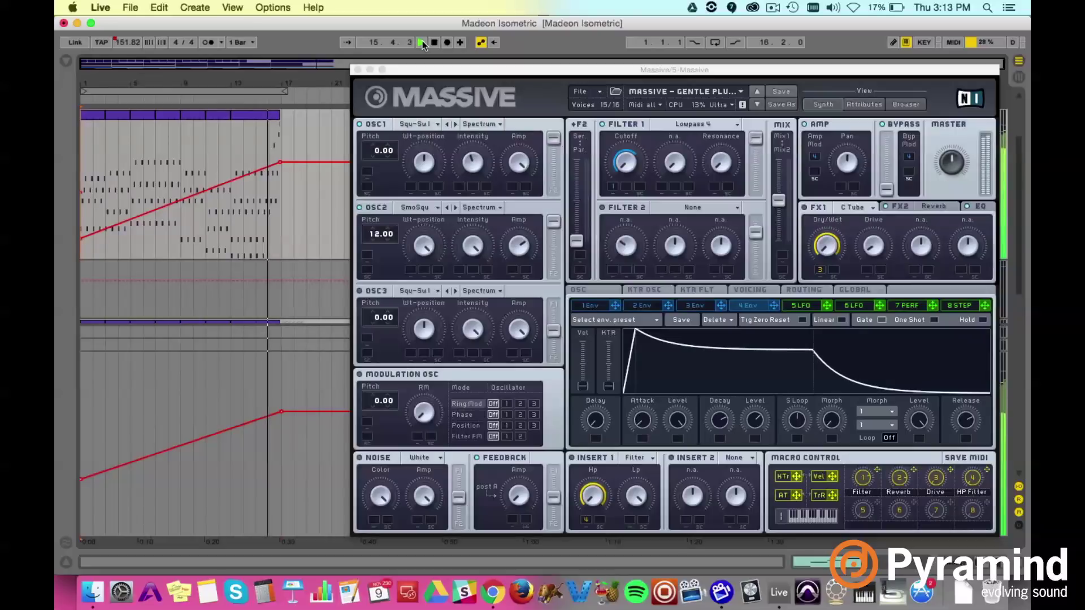
pyautogui.press('space')
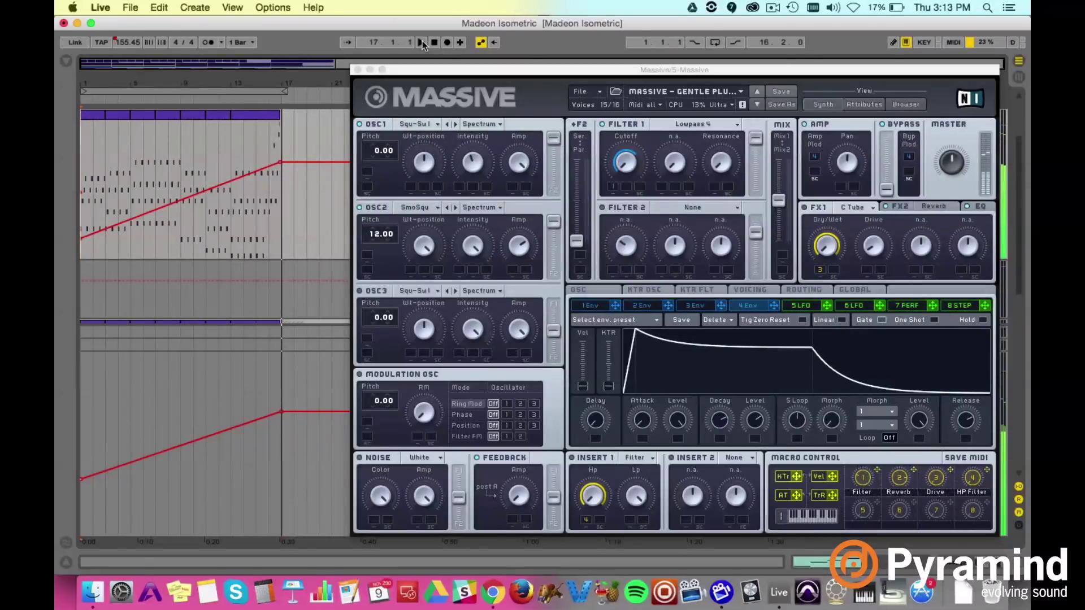